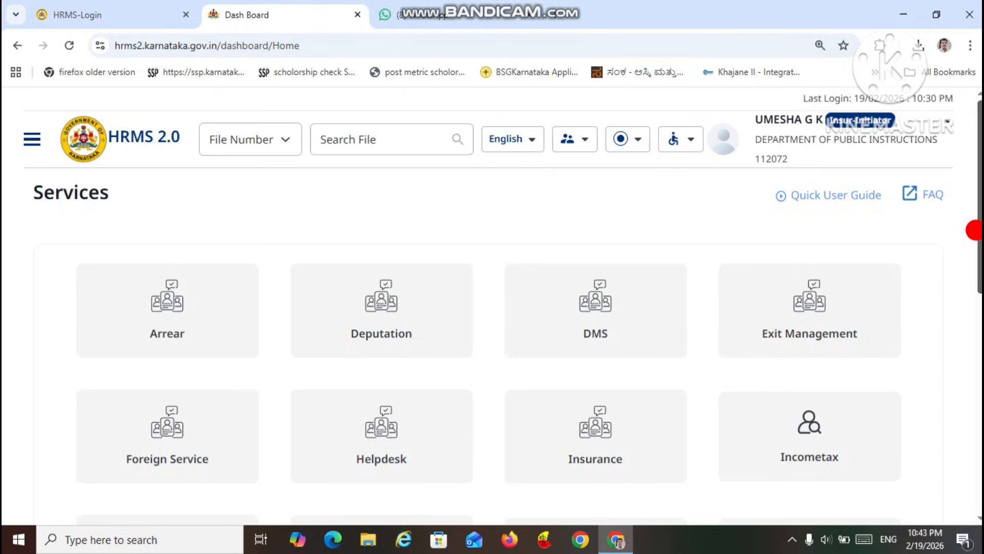
Step: Open the Insurance service with the Insur-Initiator role
left_click_drag(975, 230, 958, 205)
left_click_drag(979, 224, 982, 256)
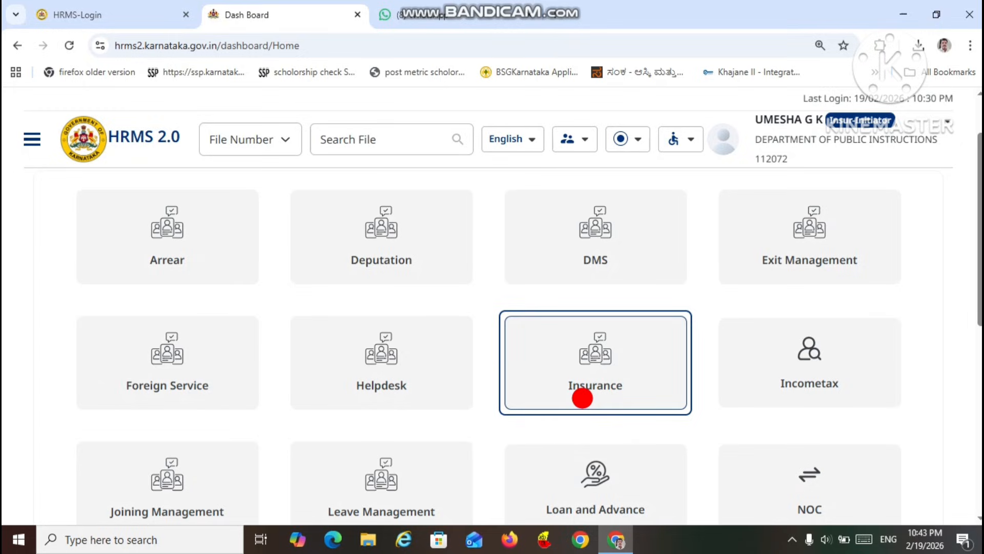
left_click(535, 381)
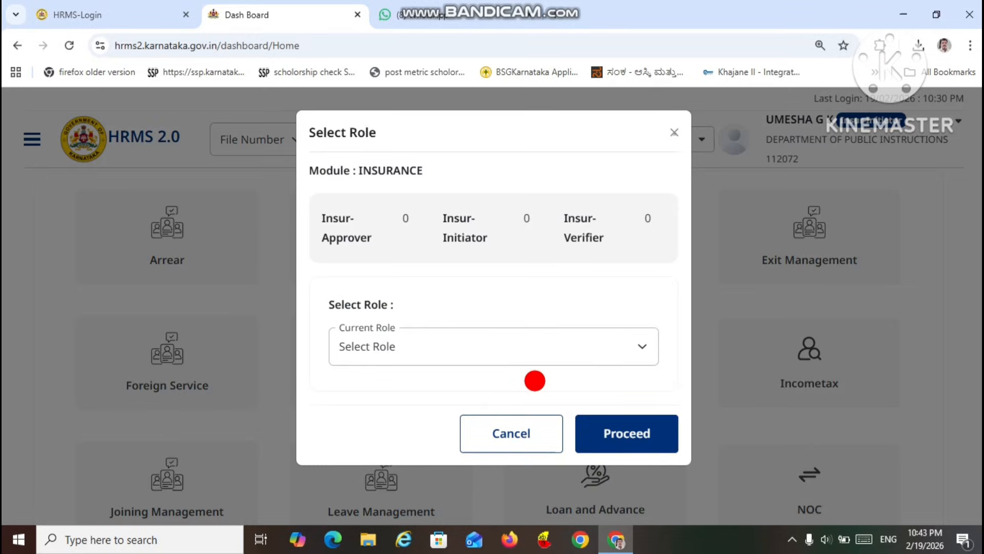
left_click(633, 347)
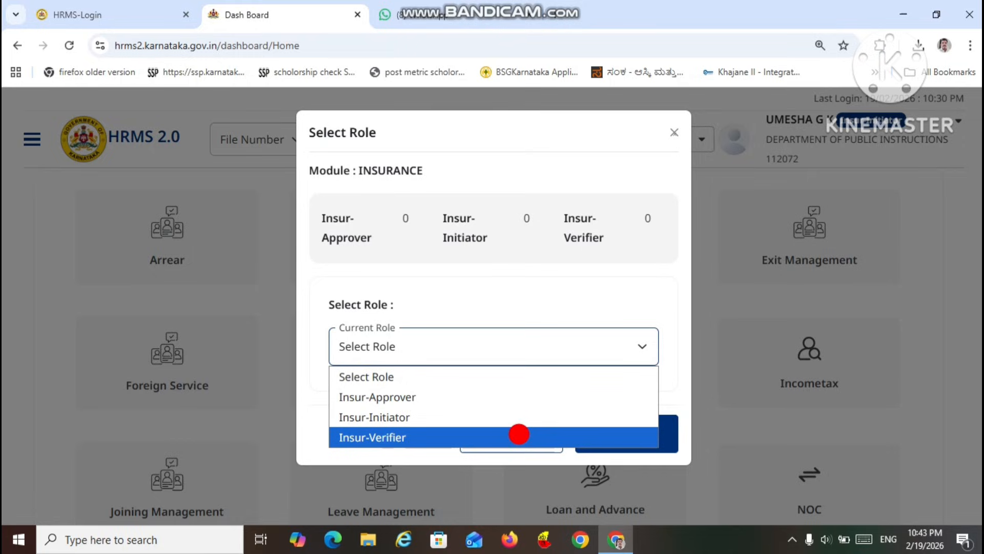
left_click(538, 418)
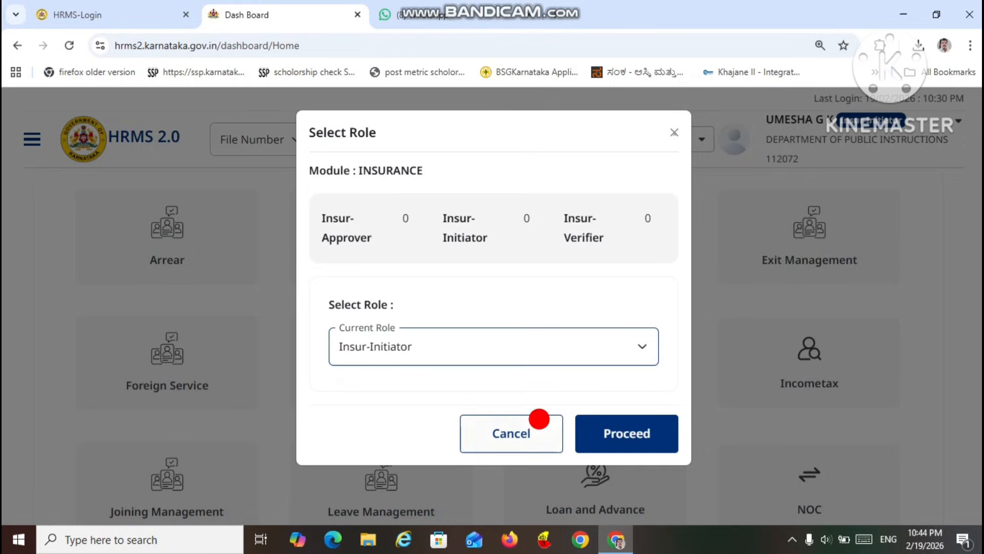
left_click(610, 431)
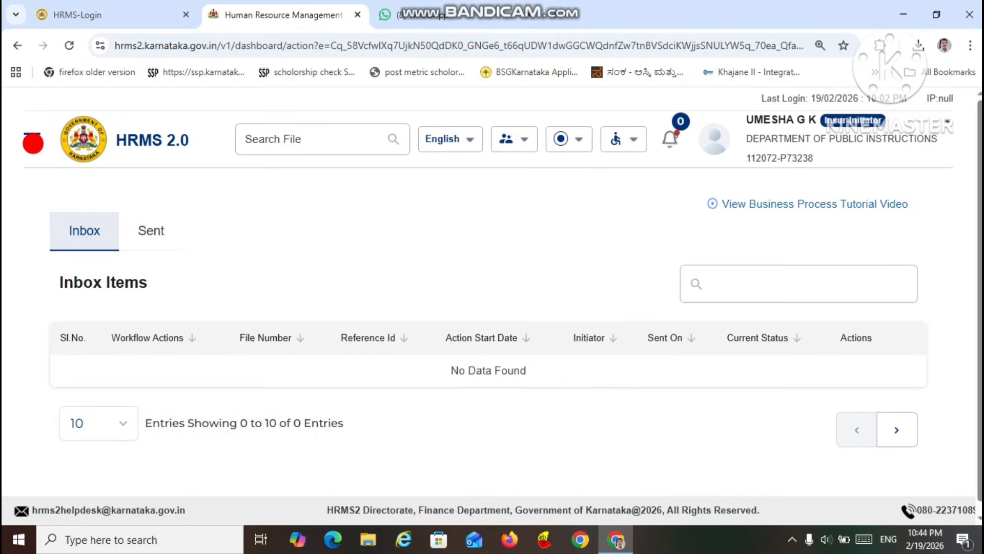
Step: Open the Insurance Applications page of the Insurance module
left_click(33, 143)
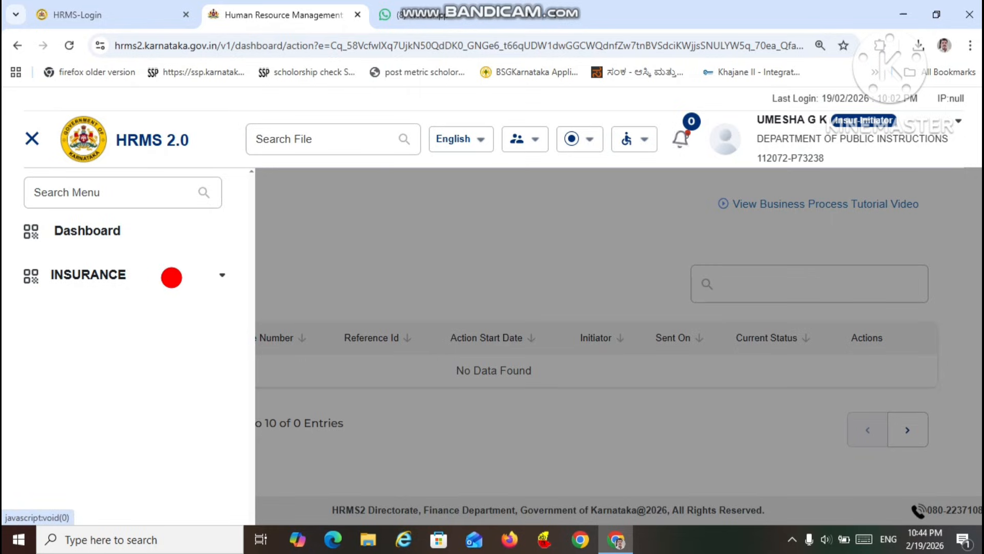
left_click(217, 275)
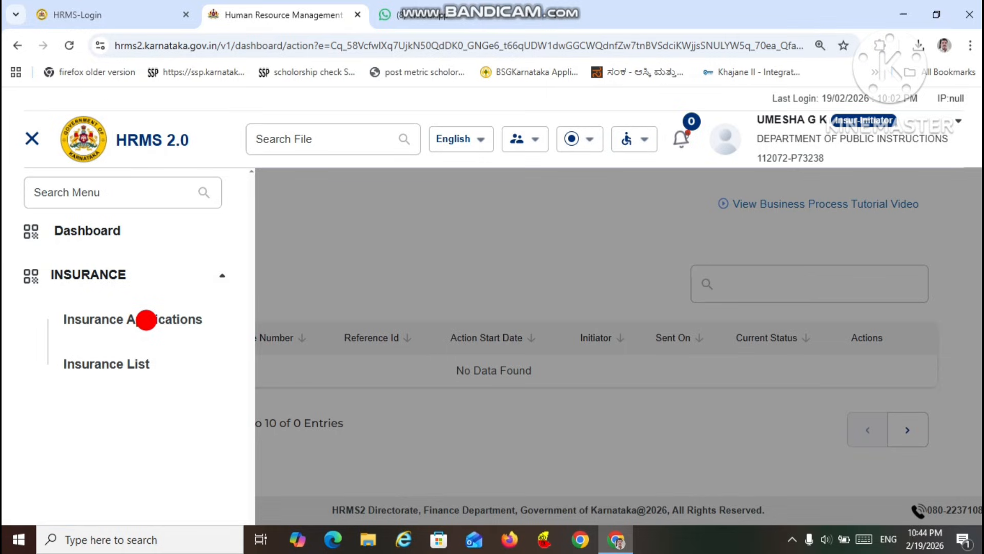
left_click(146, 320)
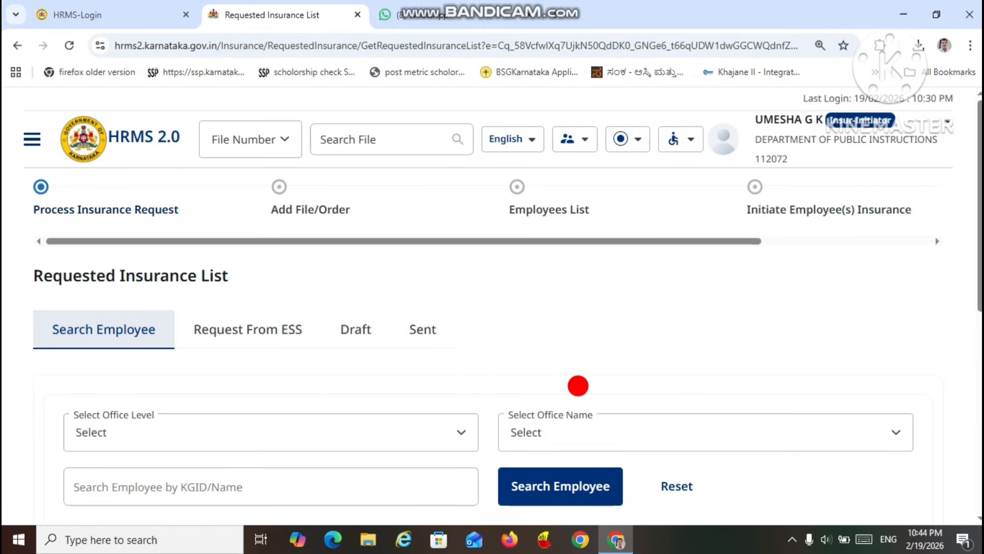
Step: Search for the employee by entering their KGID number
left_click_drag(977, 267, 976, 321)
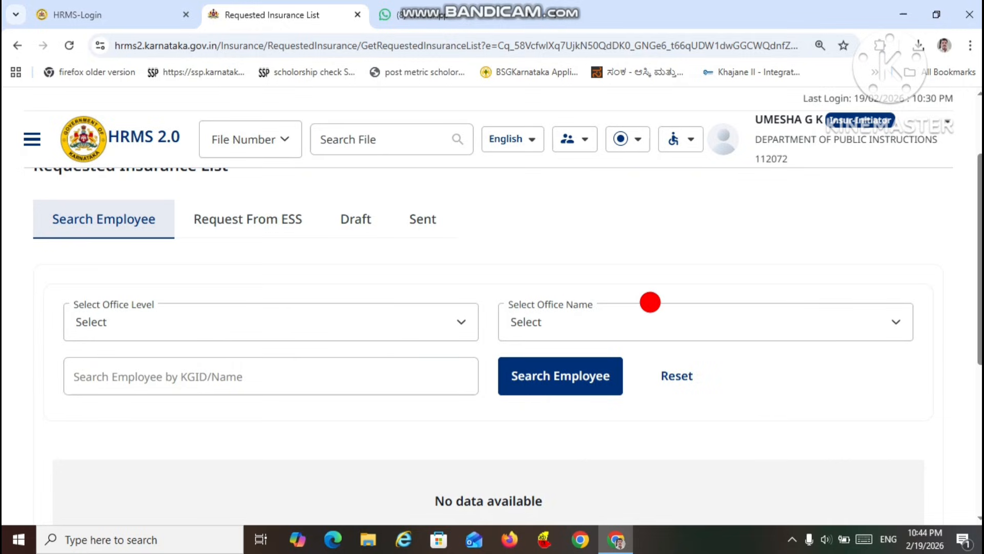
left_click(295, 377)
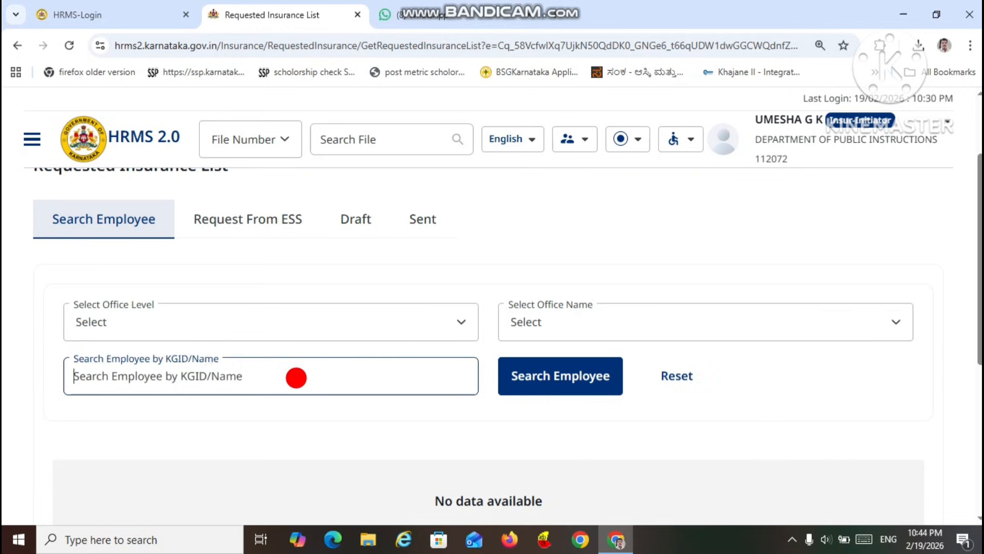
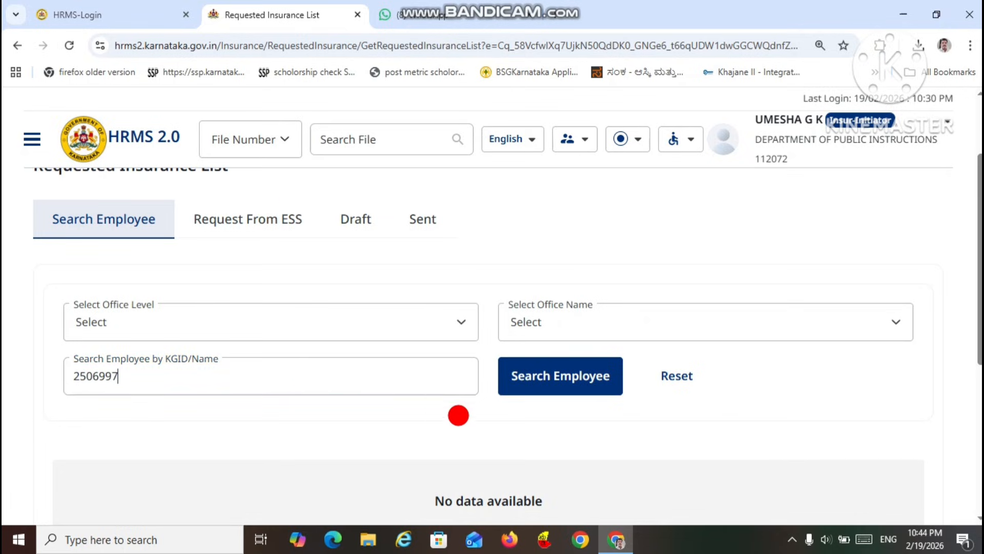
left_click(562, 384)
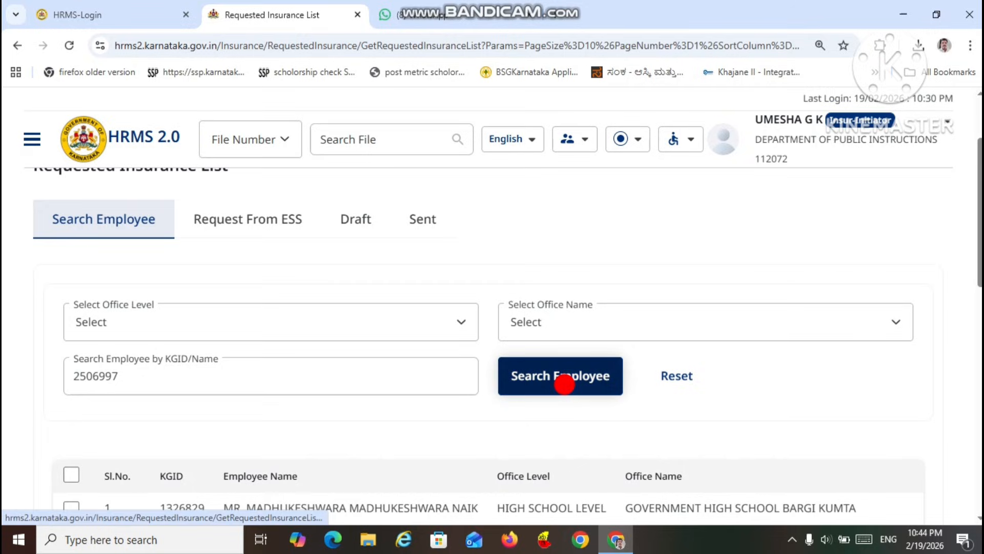
left_click(576, 382)
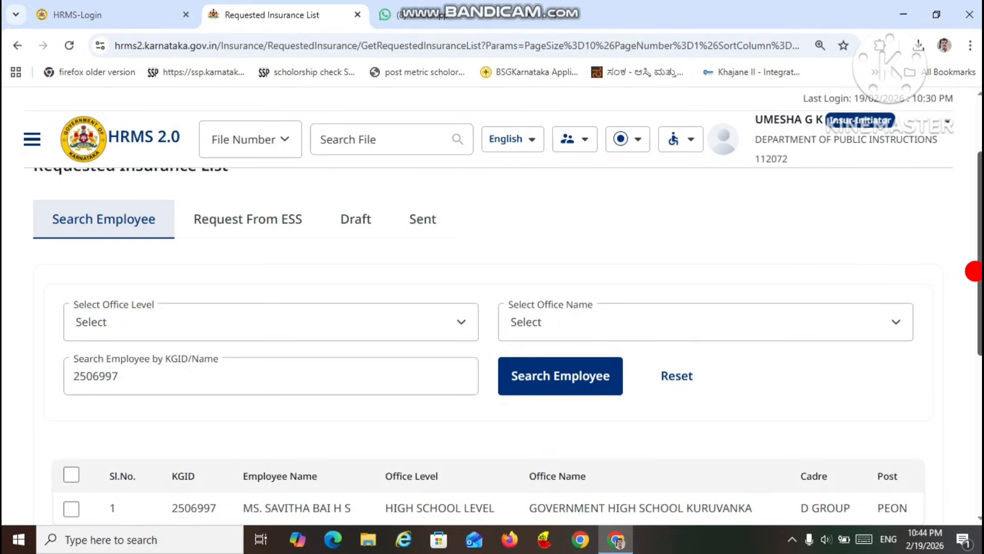
Step: Add the found employee to the final employee list and proceed to the file and reference document details
left_click_drag(974, 270, 974, 334)
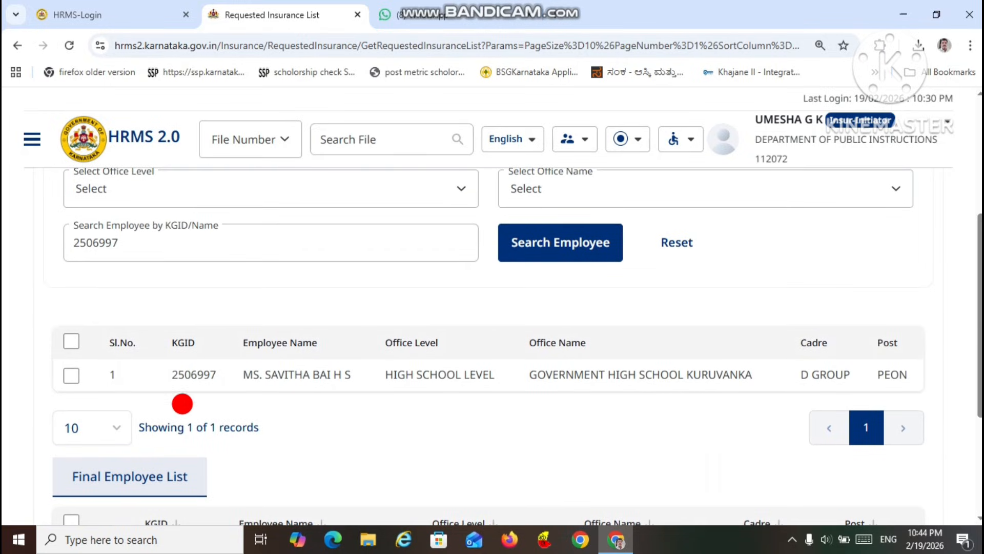
left_click(71, 373)
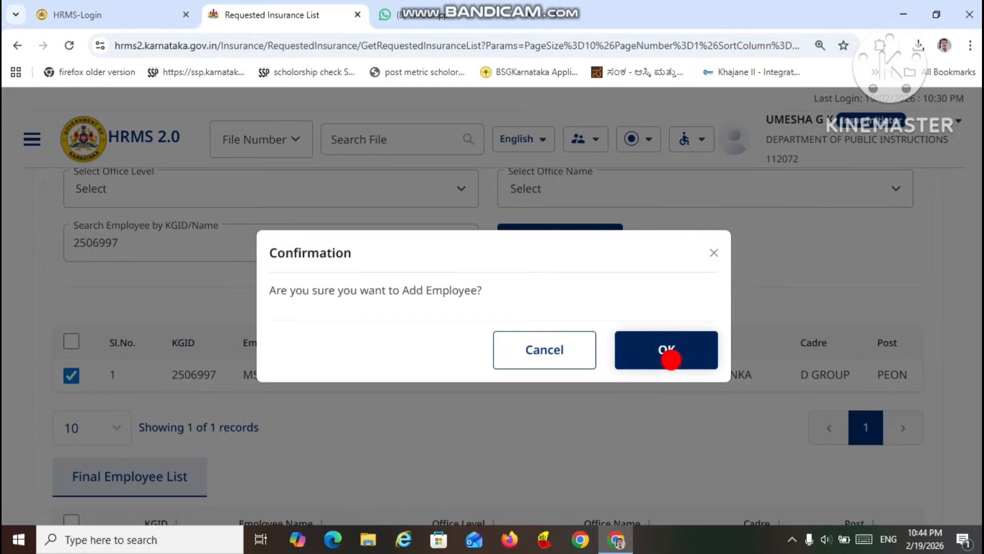
left_click(653, 355)
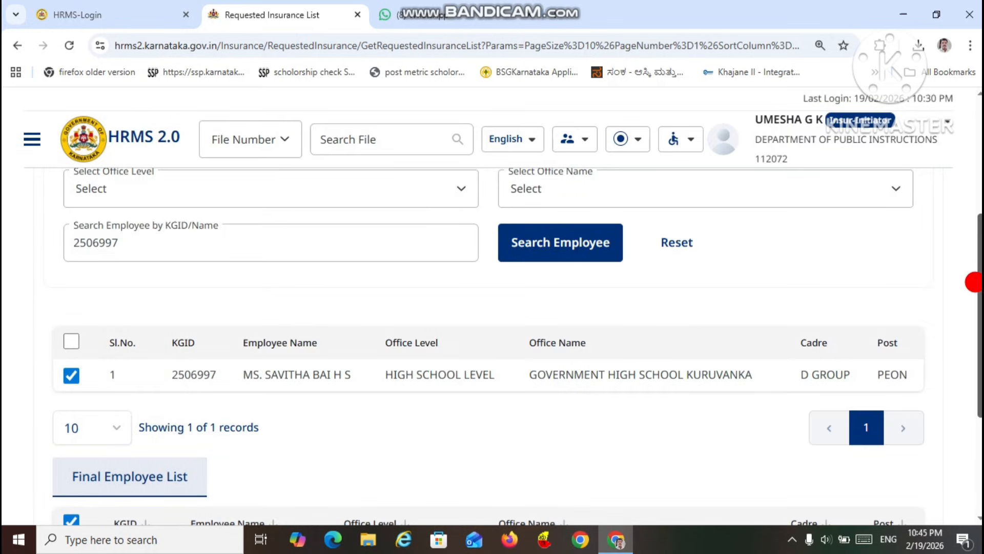
left_click_drag(979, 269, 980, 362)
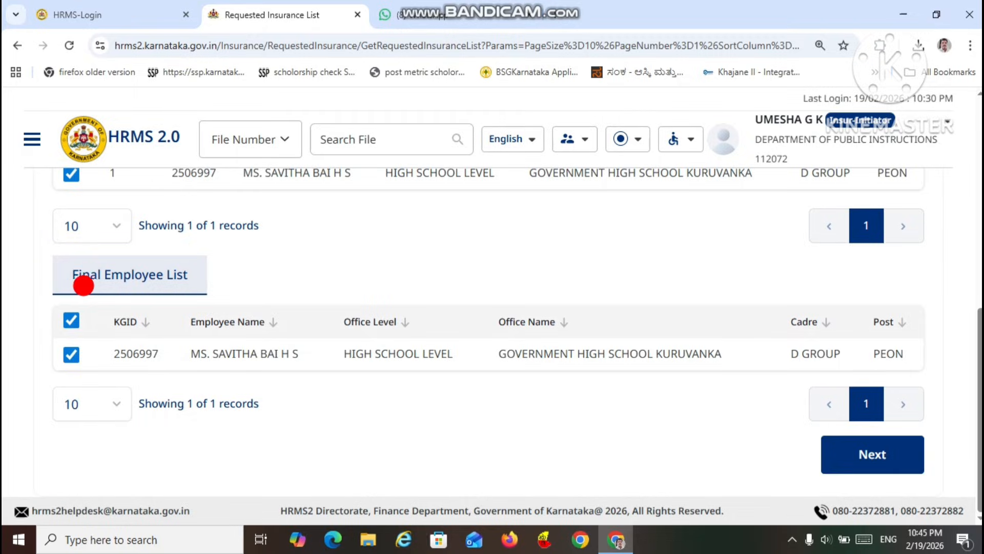
left_click(843, 447)
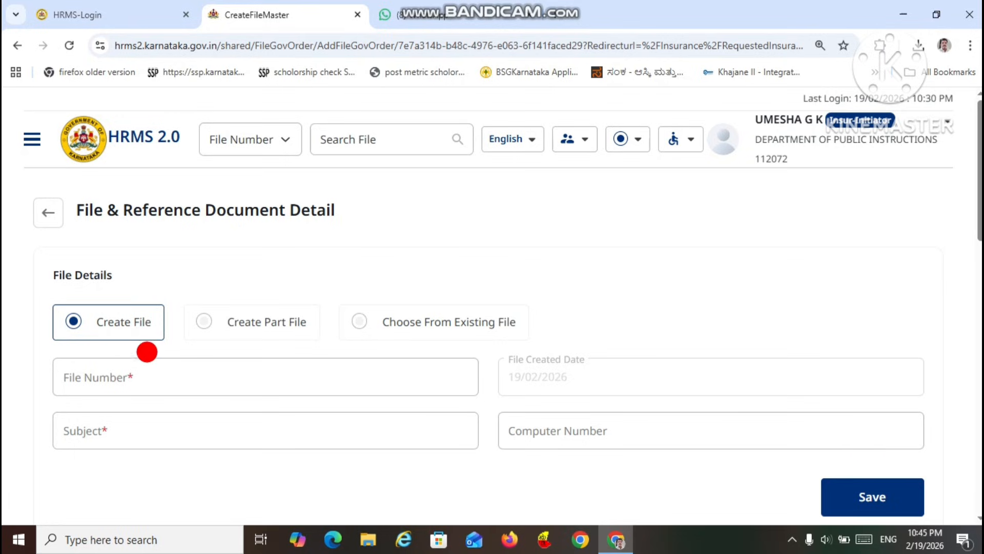
Step: For the new file, enter a file number made of LIC NEW ADDITION, the employee's name and the suffix -01
left_click(169, 365)
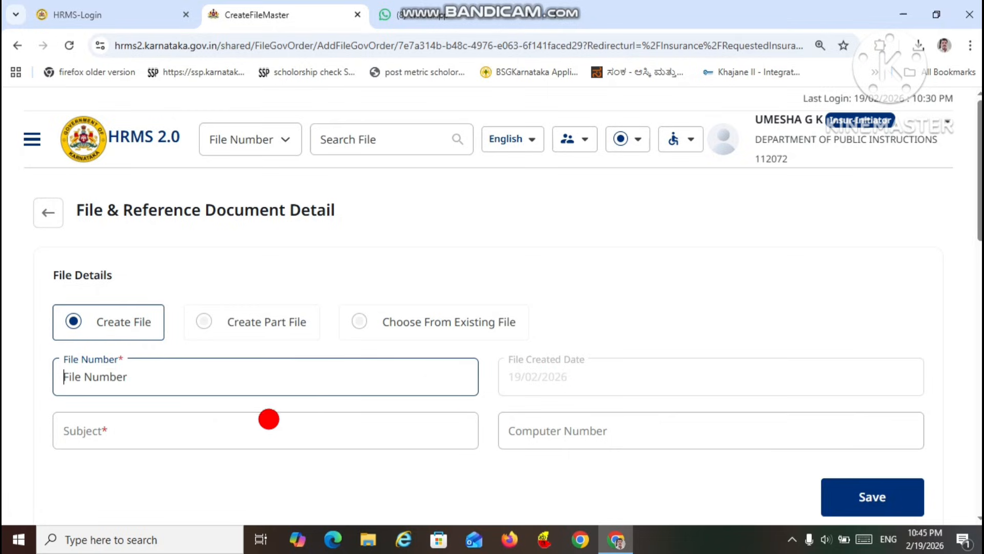
left_click(252, 431)
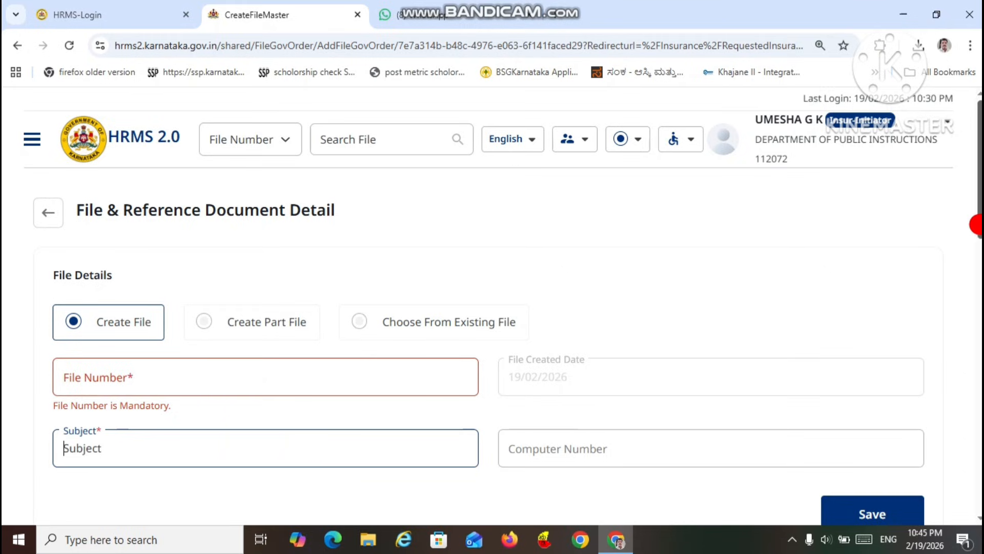
left_click_drag(980, 225, 980, 270)
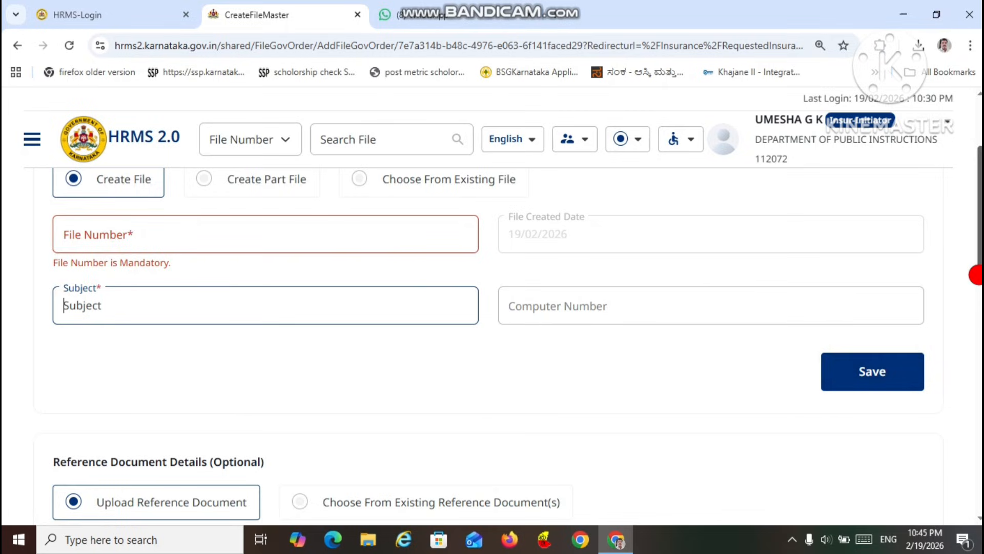
left_click_drag(976, 274, 970, 236)
left_click(373, 360)
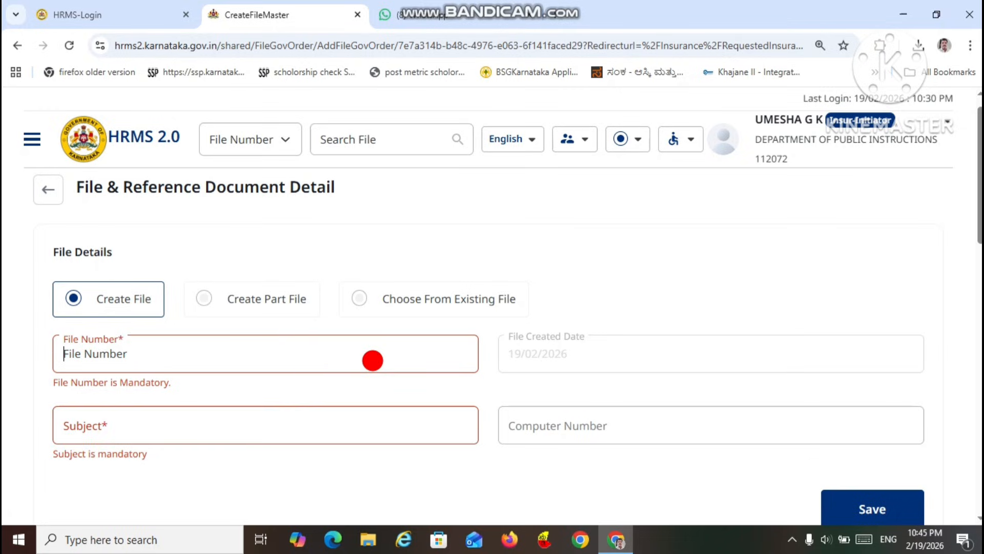
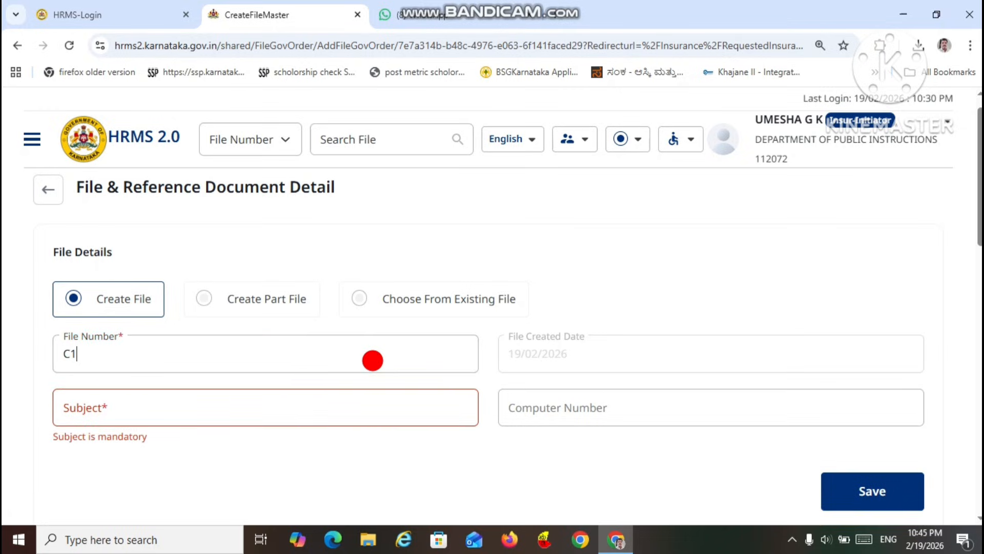
key("BackSpace")
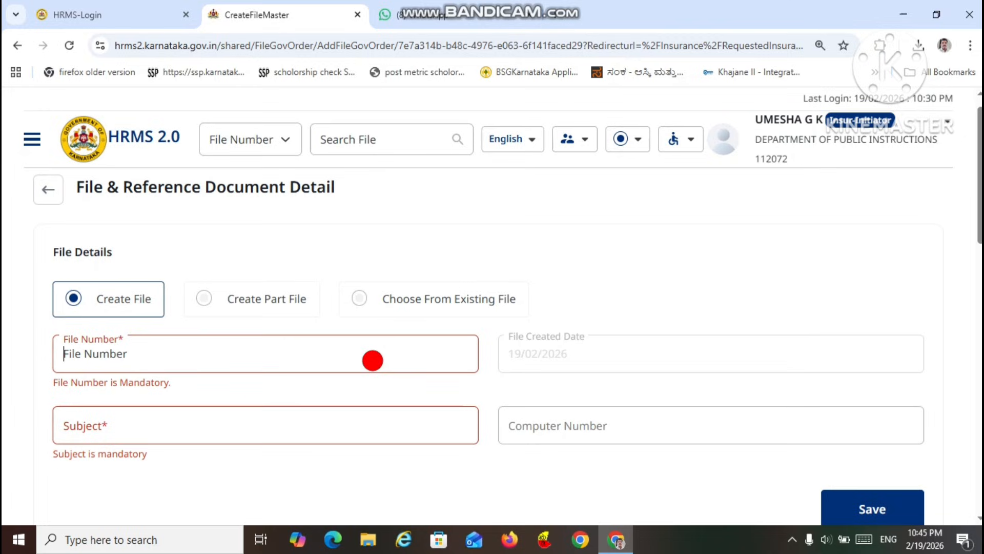
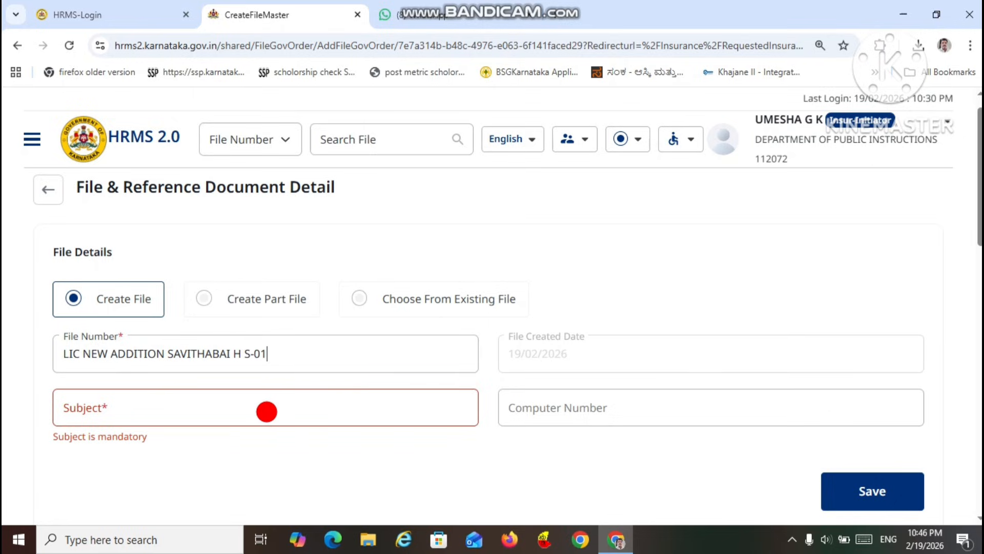
Step: Copy the file number text into the Subject field, then save and confirm the creation of the file
left_click(267, 411)
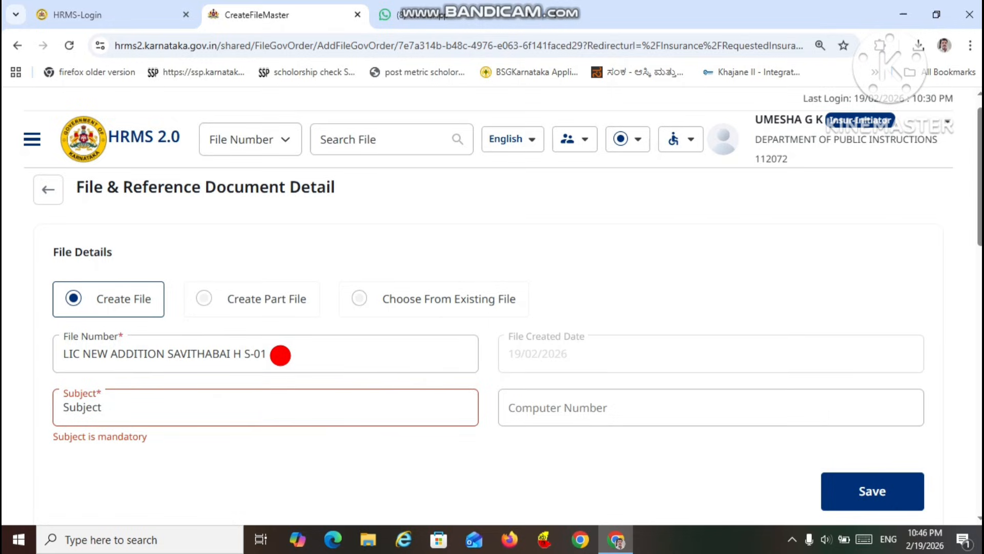
left_click_drag(279, 353, 37, 340)
key("ctrl+c")
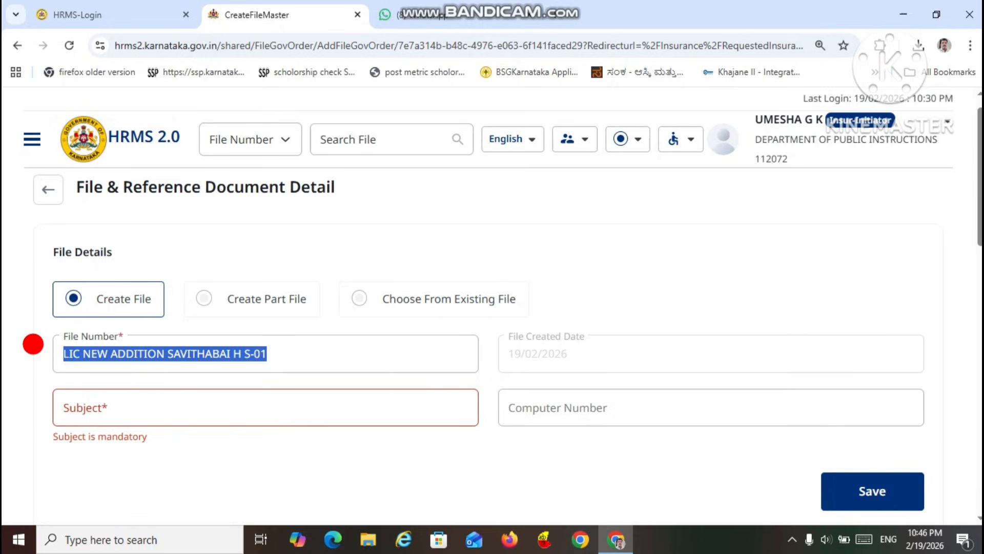
left_click(131, 406)
key("ctrl+v")
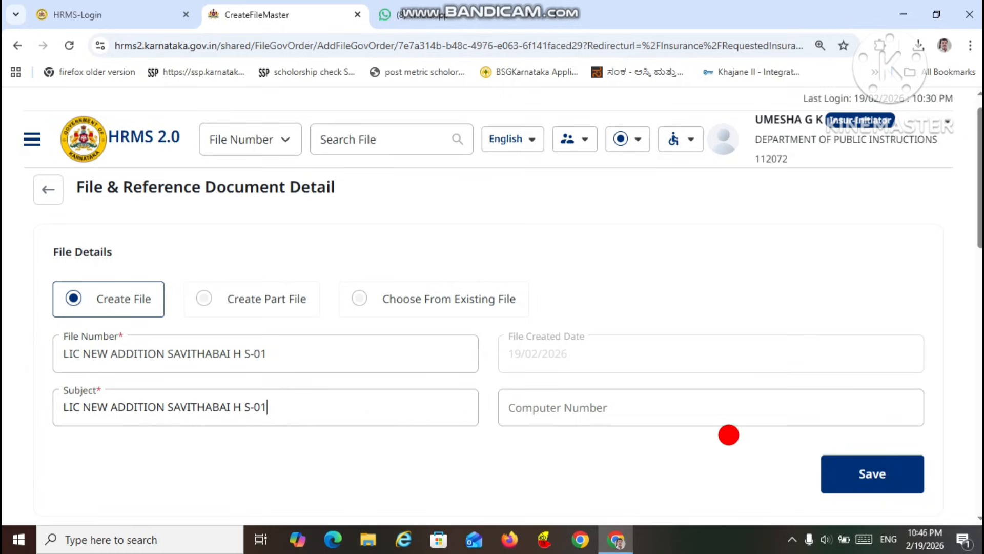
left_click_drag(973, 230, 977, 299)
left_click(866, 272)
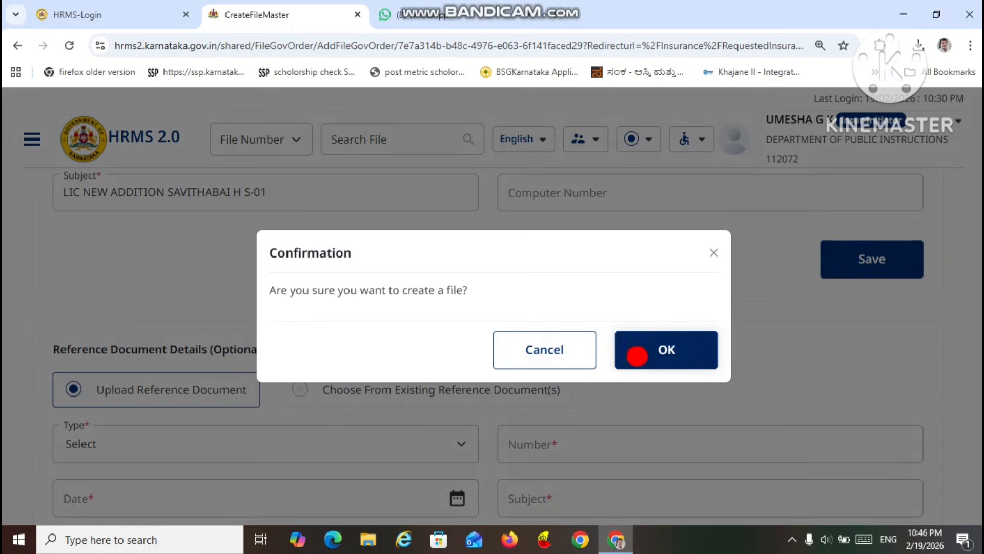
left_click(643, 354)
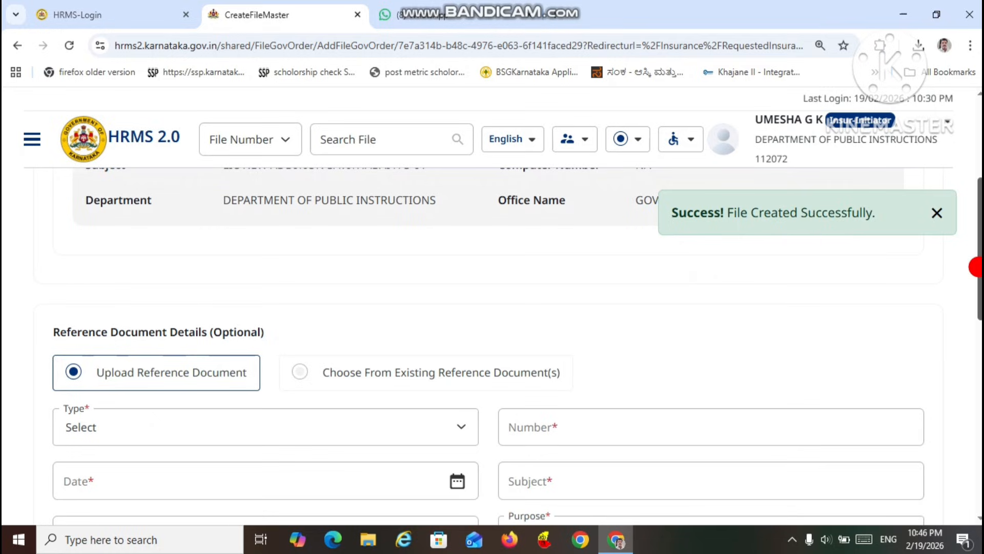
Step: Save the file and reference document details and confirm continuing to the Employees List stage
left_click_drag(976, 266, 976, 391)
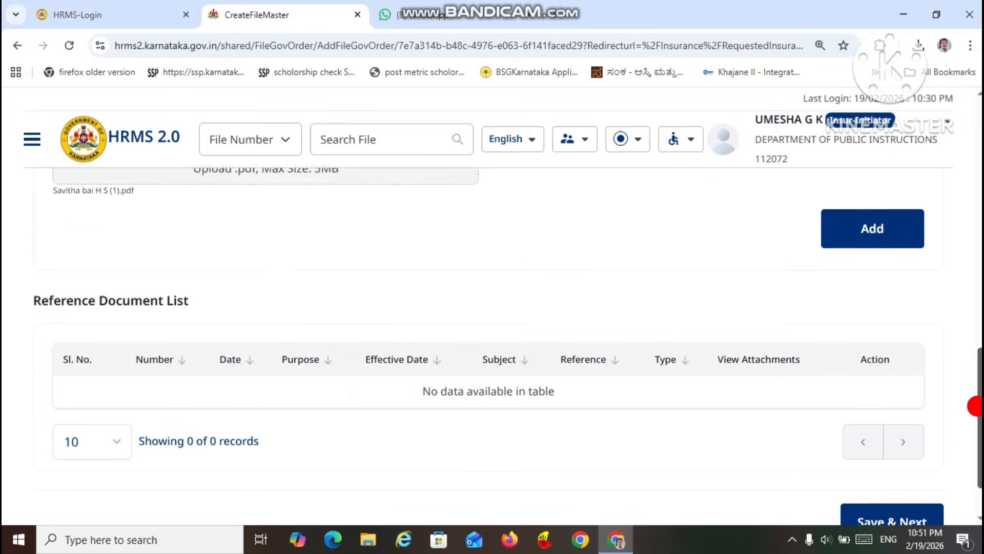
left_click_drag(976, 404, 975, 420)
scroll(974, 420, "down", 1)
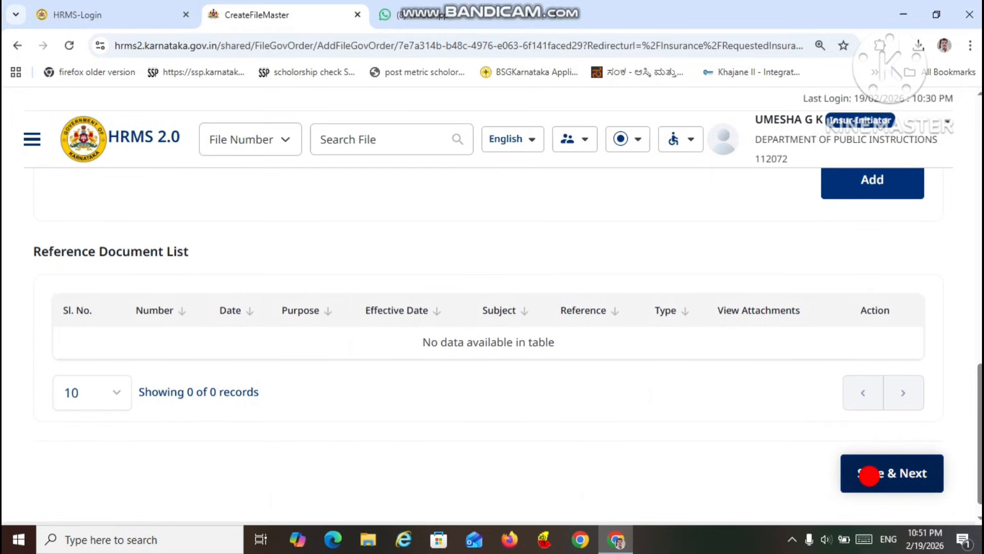
left_click(869, 475)
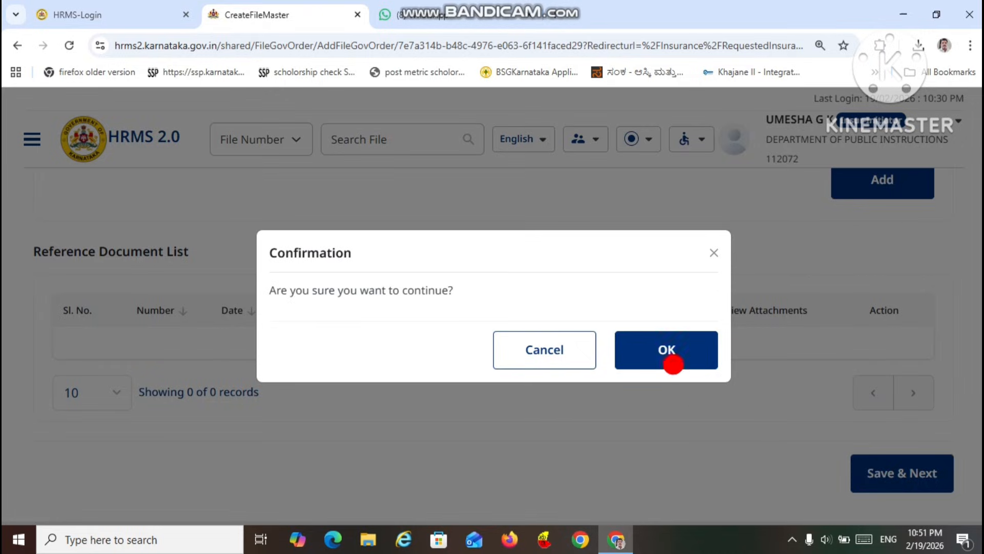
left_click(666, 351)
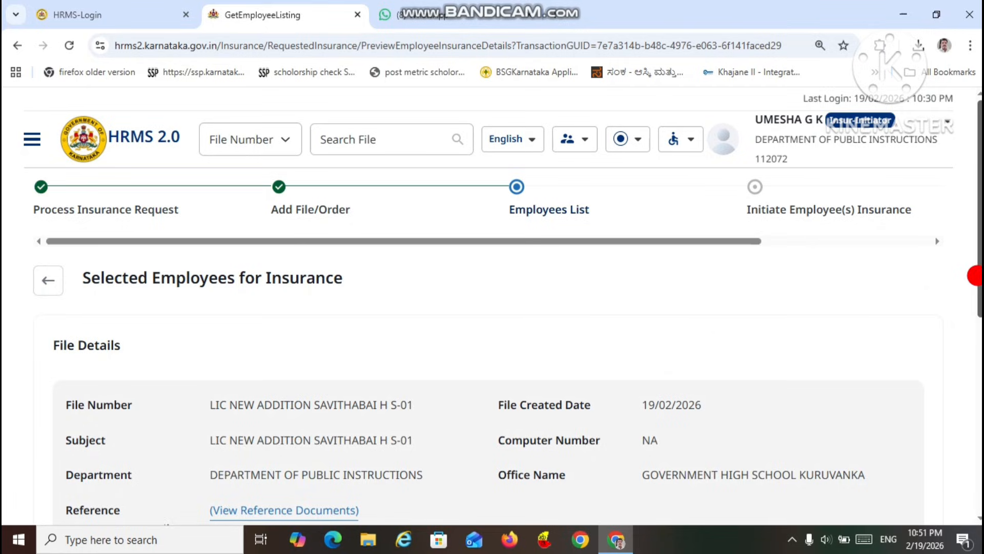
Step: Review the selected employee for insurance and continue to the Initiate Employee(s) Insurance stage
scroll(974, 276, "down", 6)
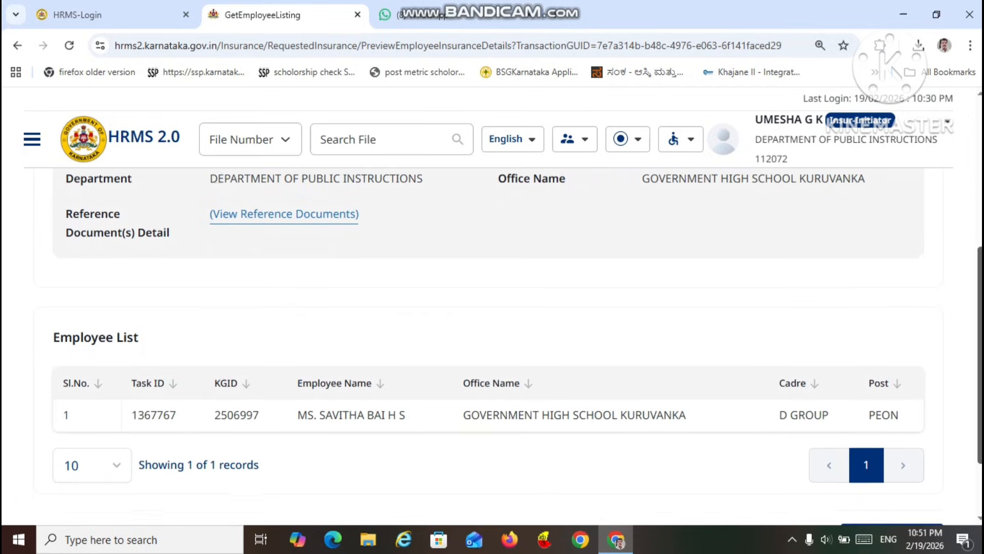
scroll(974, 275, "down", 2)
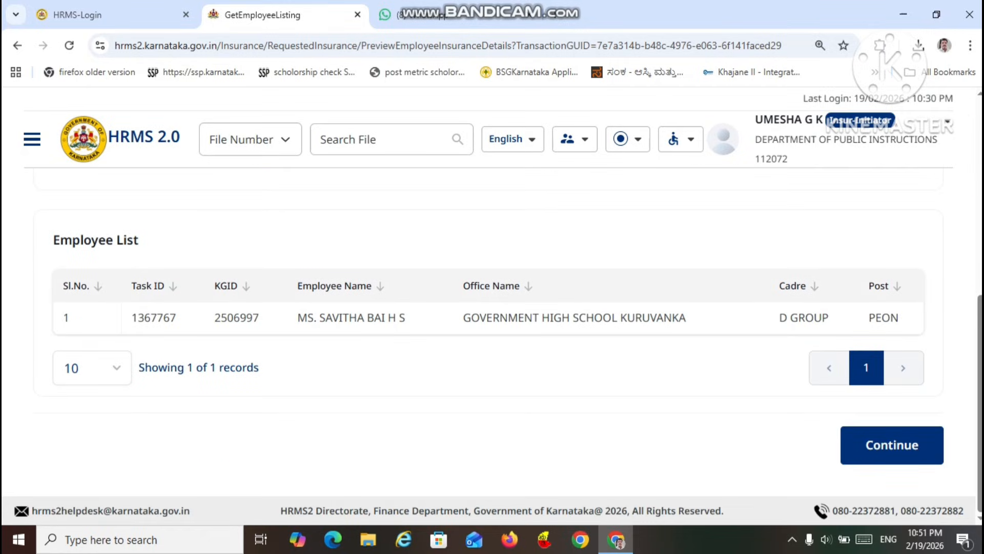
left_click(880, 439)
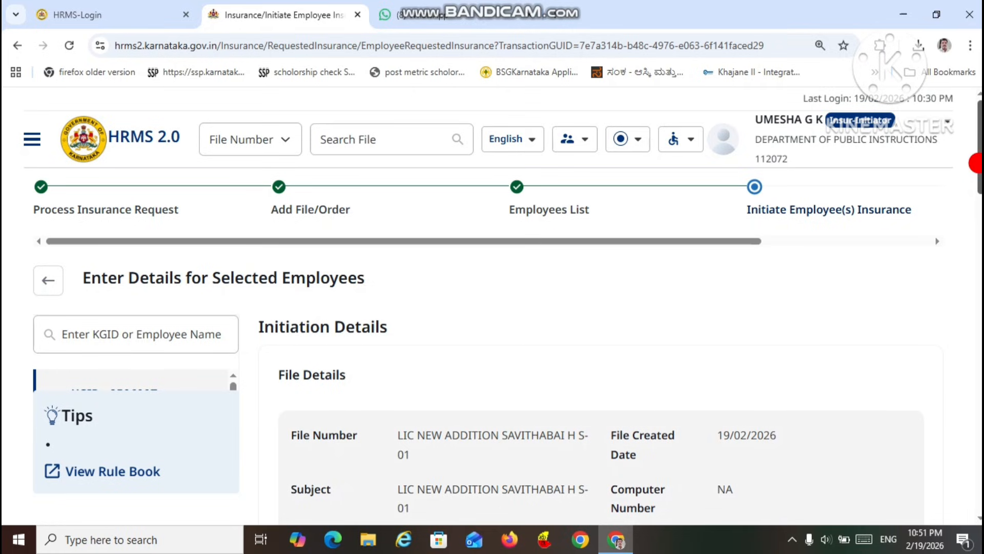
Step: Look through the initiation page down to the LIC details and check the options offered for the insurance type
scroll(976, 163, "down", 7)
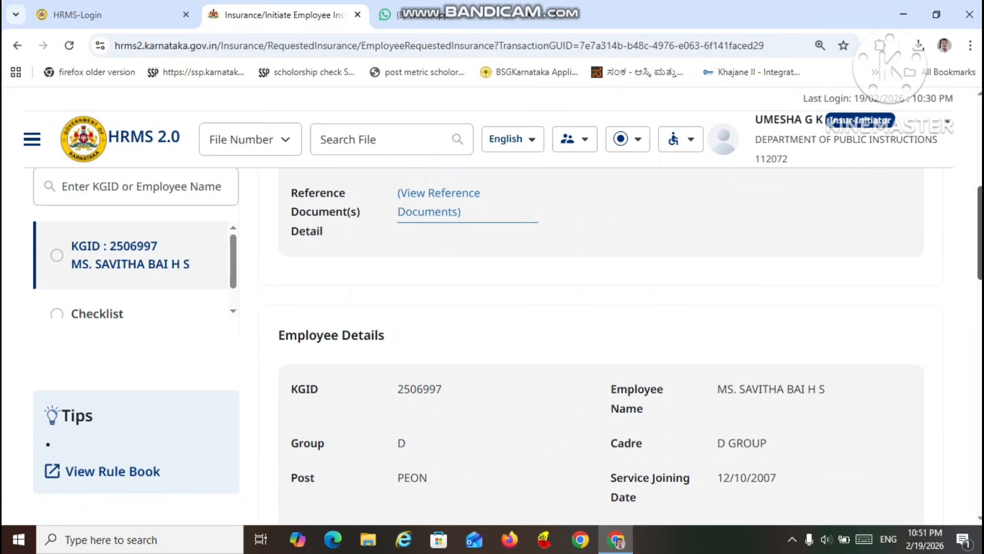
scroll(601, 338, "down", 5)
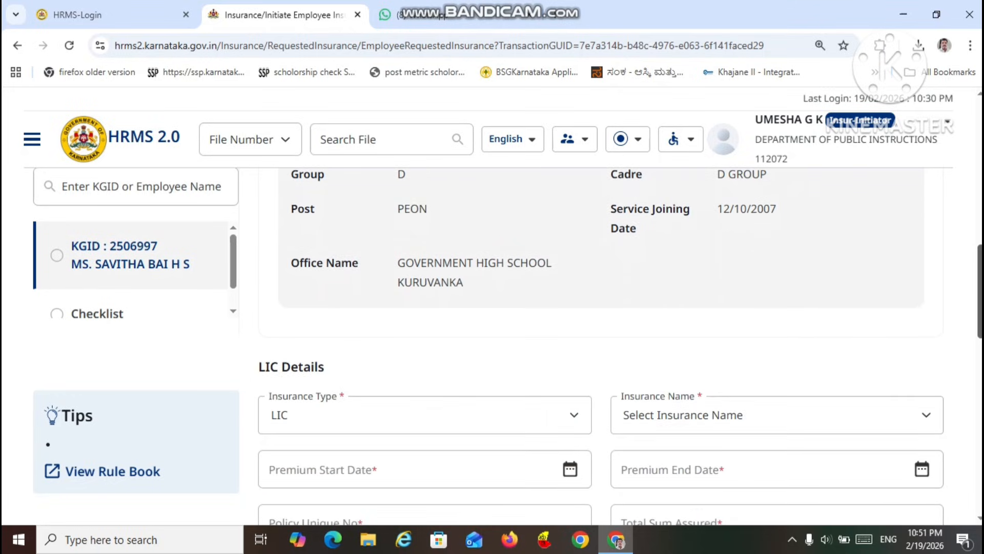
scroll(600, 338, "down", 6)
scroll(601, 338, "up", 4)
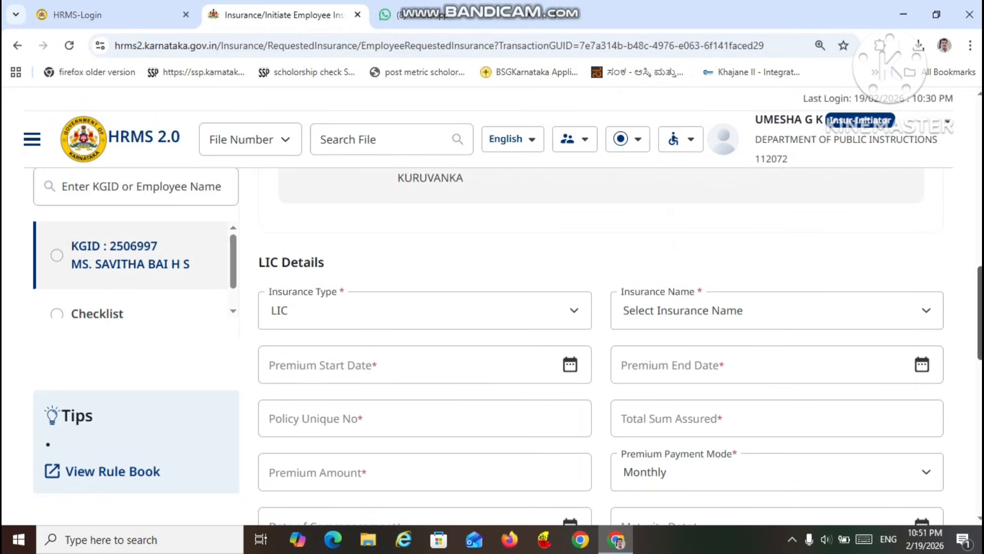
scroll(601, 338, "up", 1)
scroll(601, 338, "up", 1)
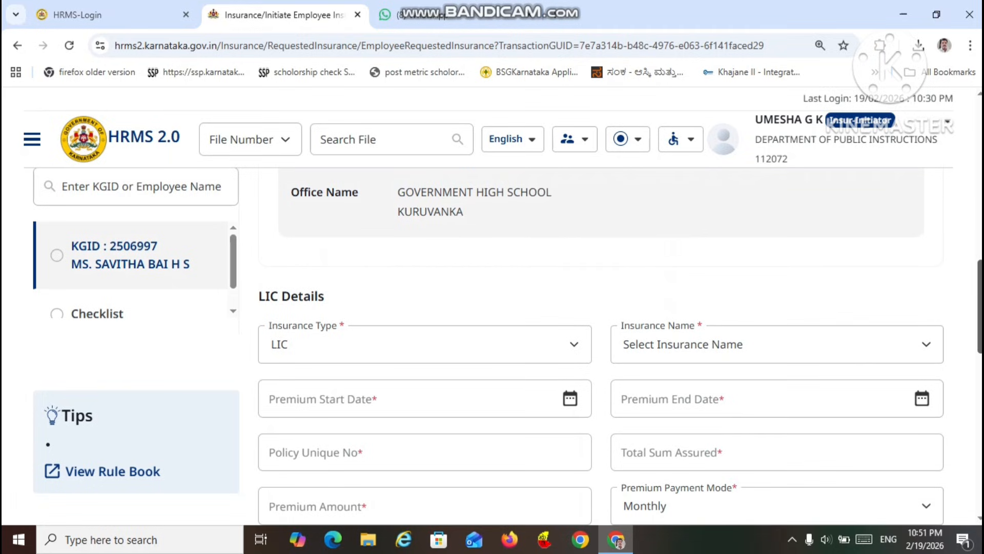
scroll(601, 338, "down", 1)
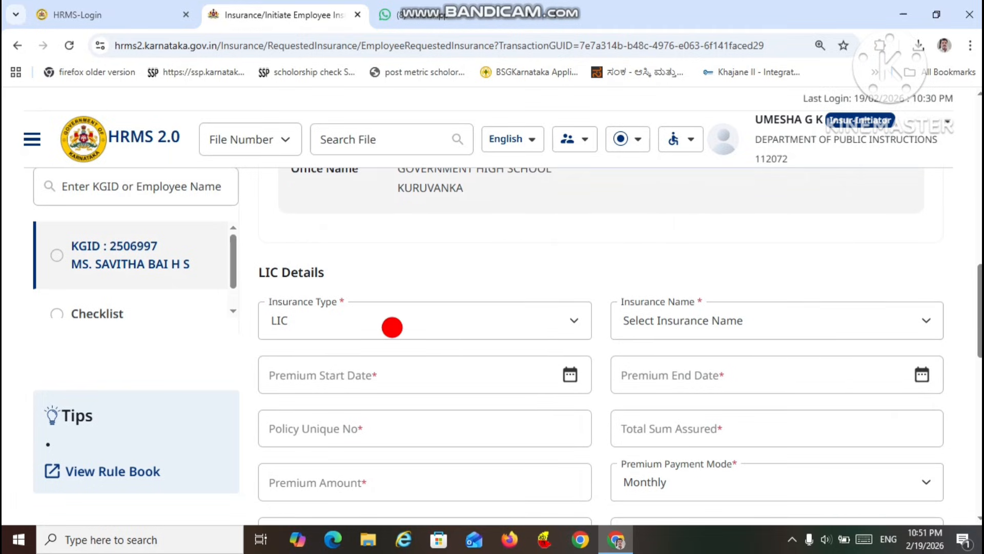
left_click(570, 319)
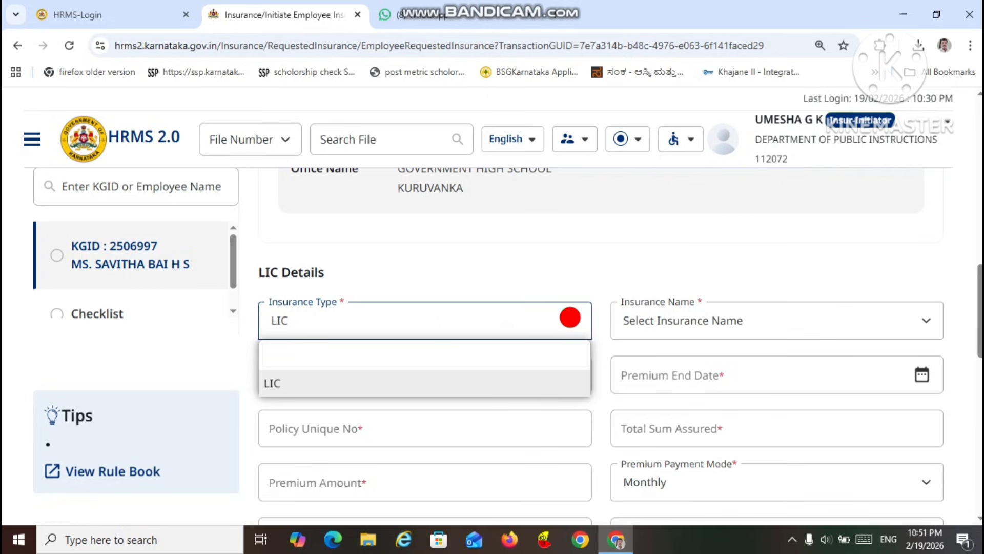
left_click(570, 317)
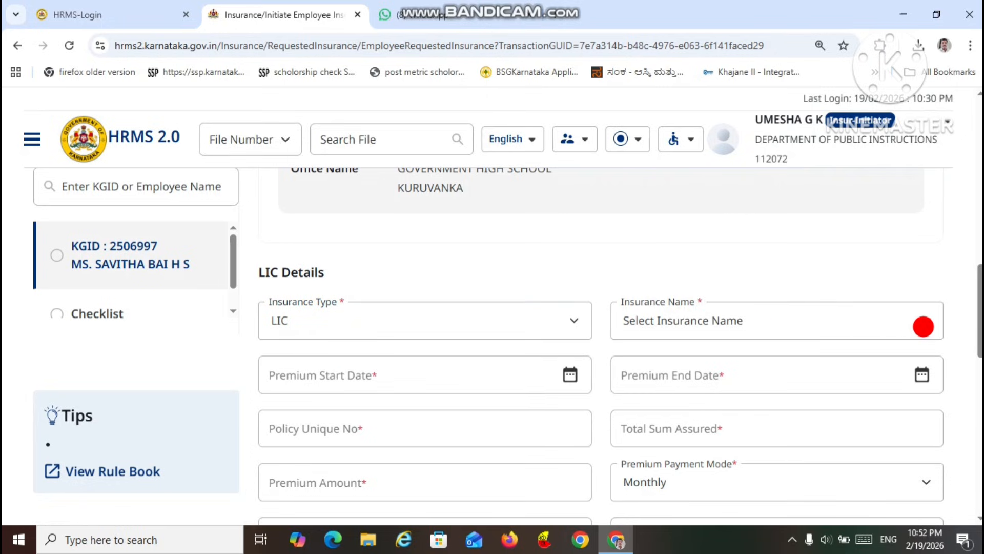
Step: Choose LIC's Jeevan Labh as the insurance name in the LIC details
left_click(923, 314)
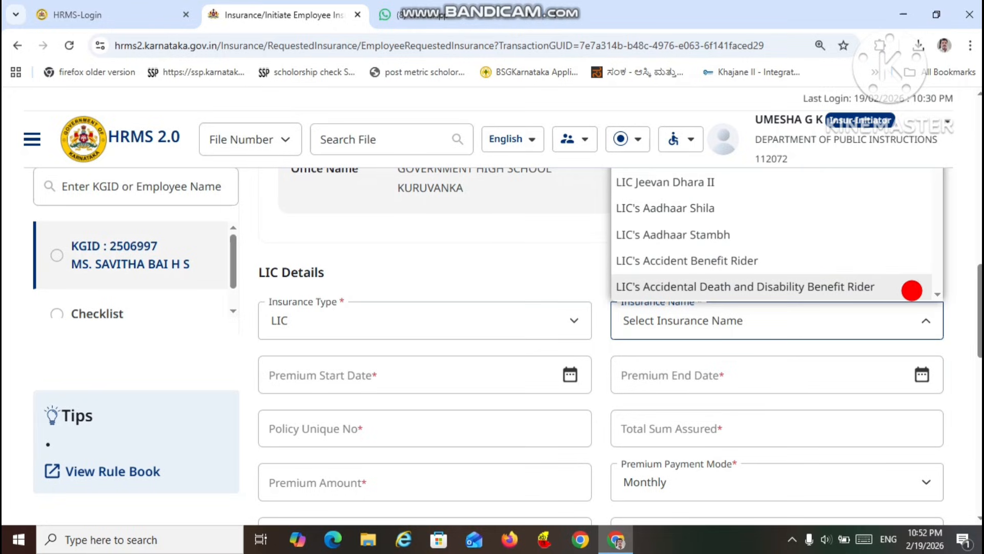
scroll(935, 291, "down", 2)
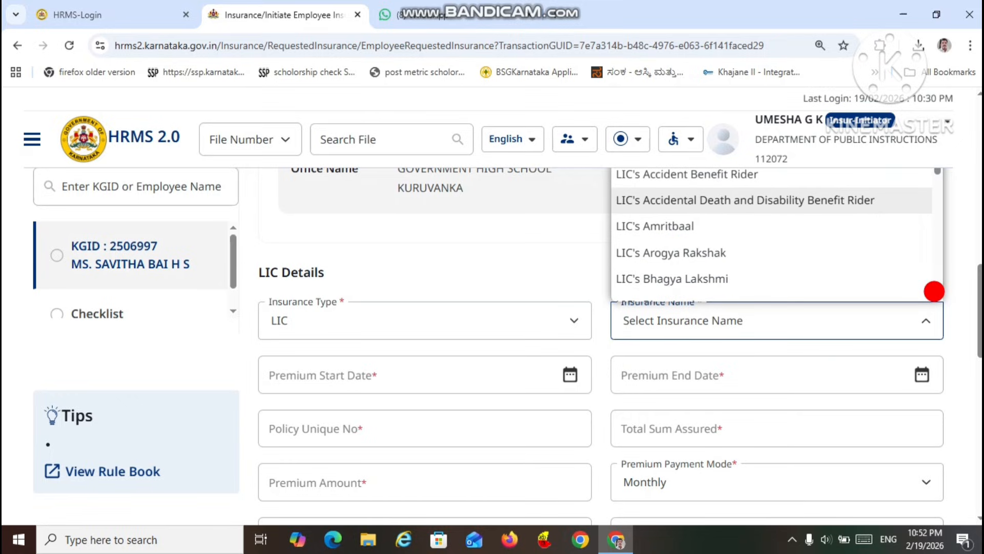
scroll(934, 291, "down", 5)
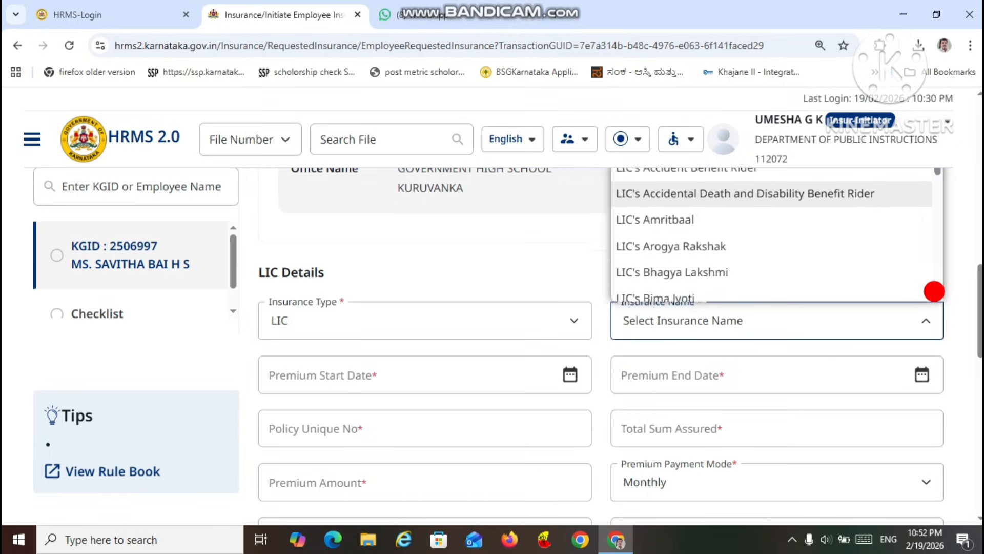
scroll(934, 291, "down", 5)
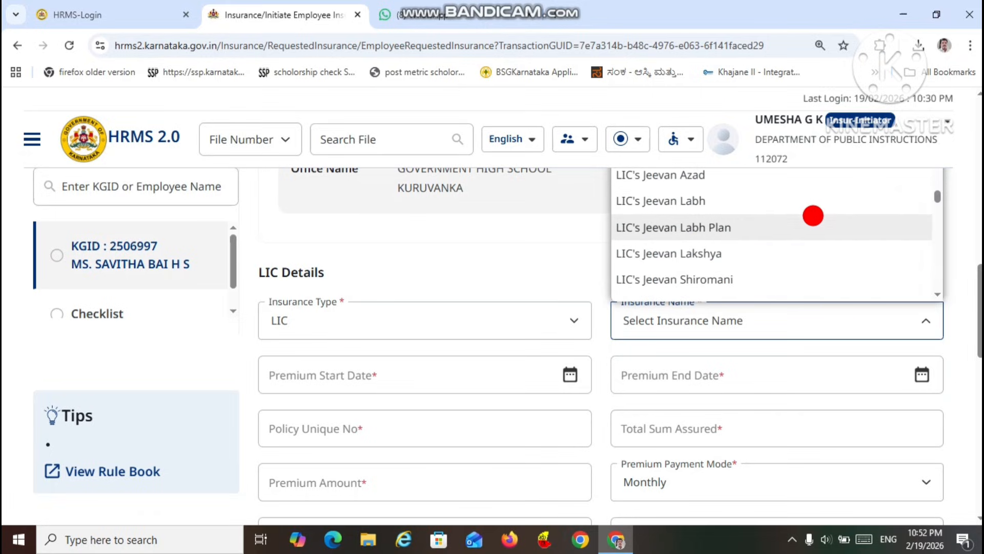
left_click(798, 206)
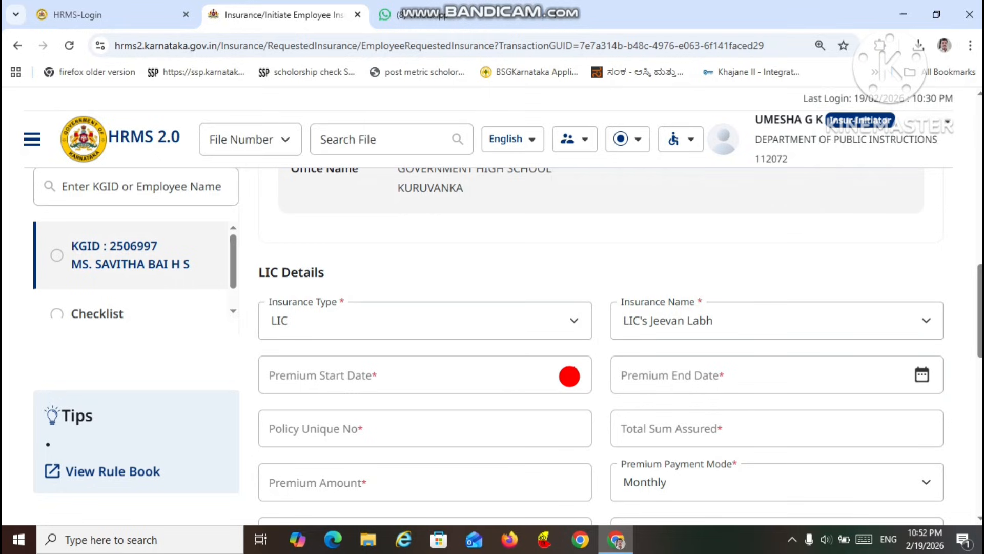
Step: Set the premium start date to 14/01/2026 and the premium end date to 14/12/2035
left_click(569, 376)
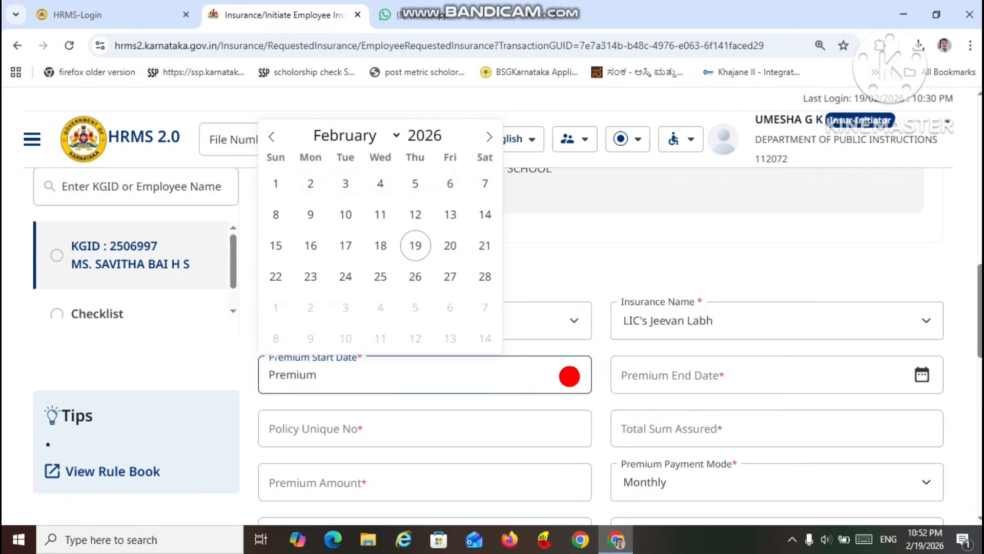
left_click(736, 377)
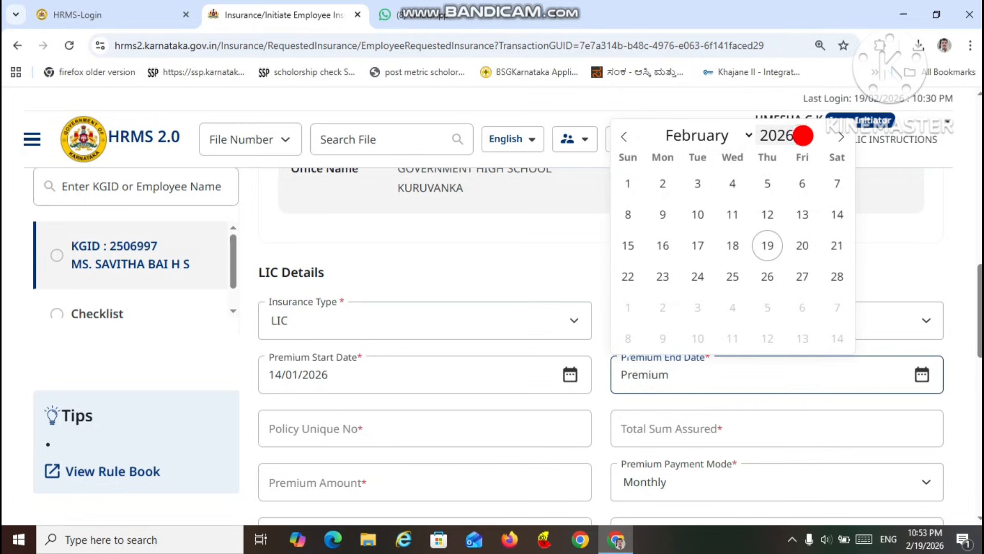
left_click(799, 129)
left_click(799, 129)
left_click(799, 129)
left_click(799, 129)
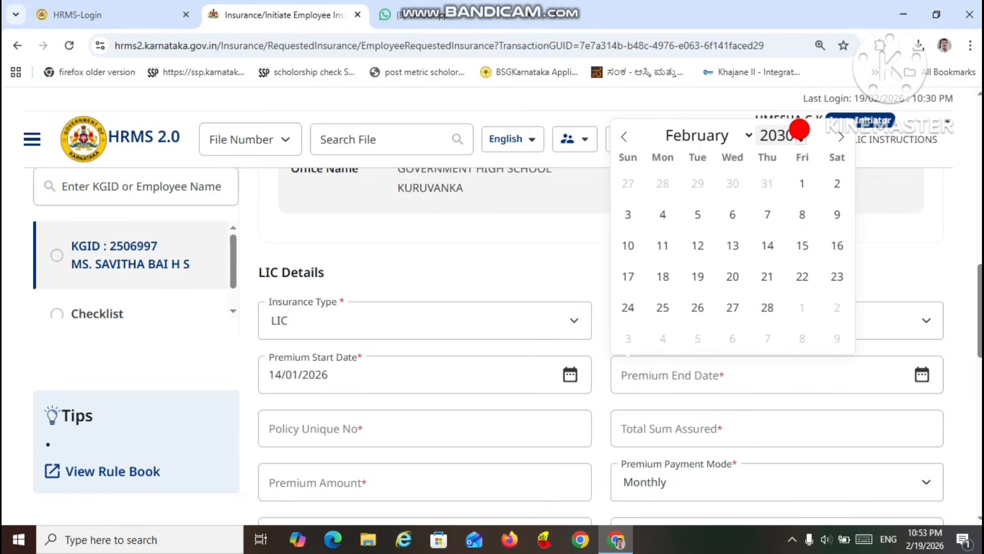
left_click(799, 129)
left_click(799, 130)
left_click(799, 129)
left_click(799, 129)
left_click(799, 129)
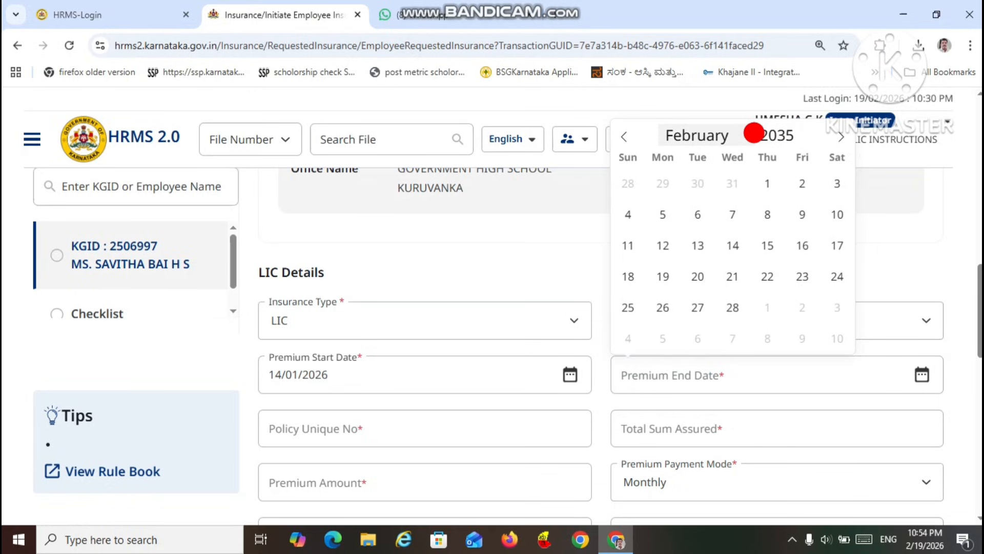
left_click(741, 137)
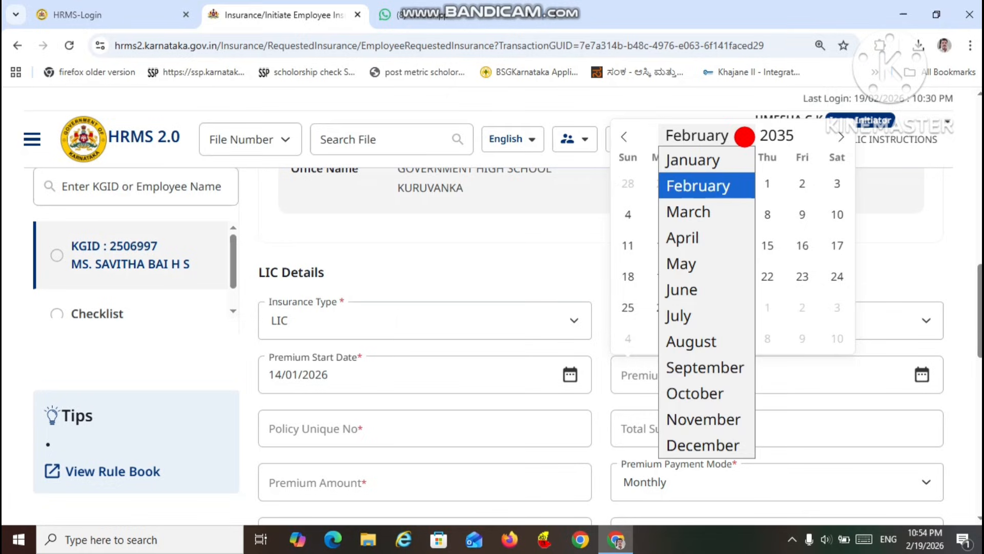
left_click(731, 437)
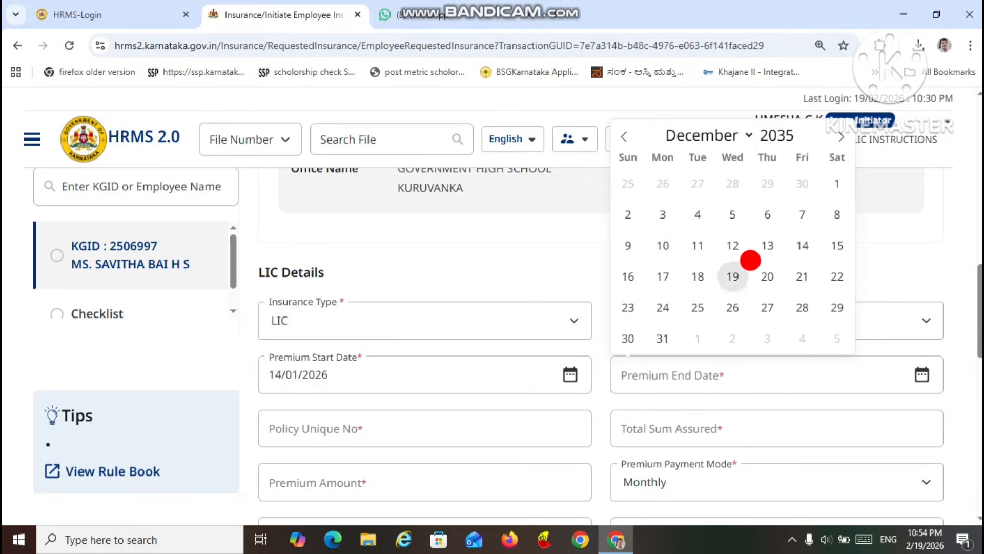
left_click(803, 247)
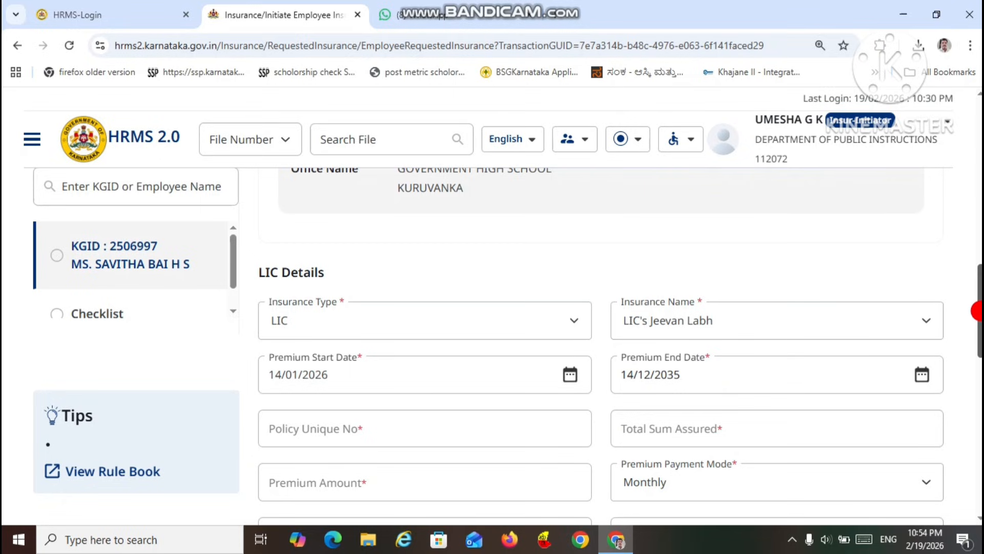
Step: Enter the employee's policy number as the Policy Unique No in the LIC details
left_click_drag(980, 311, 980, 340)
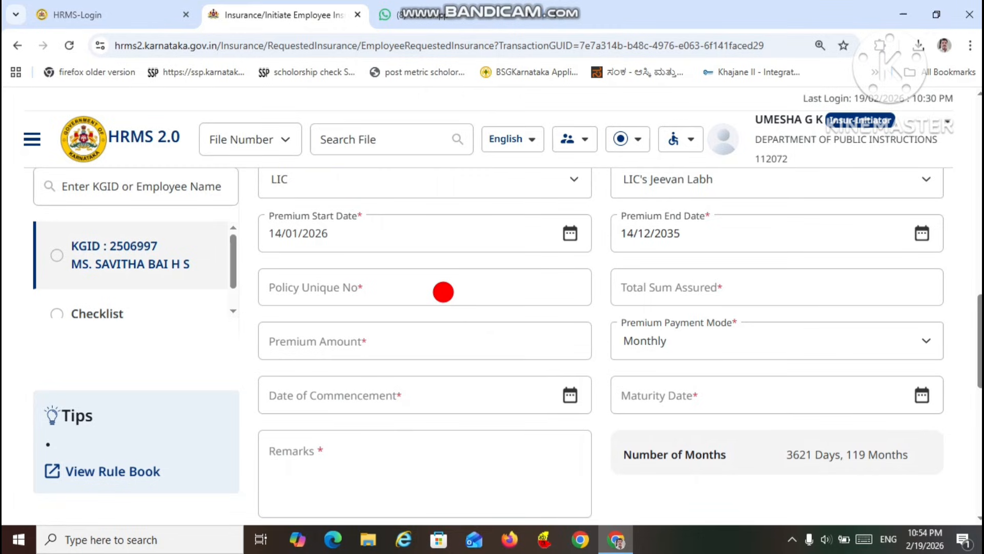
left_click(443, 292)
type("Policy")
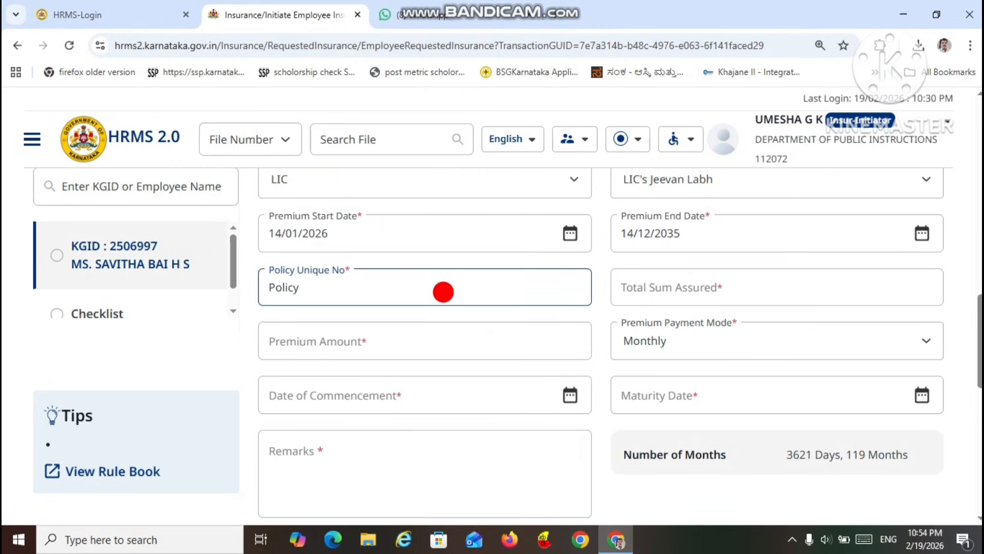
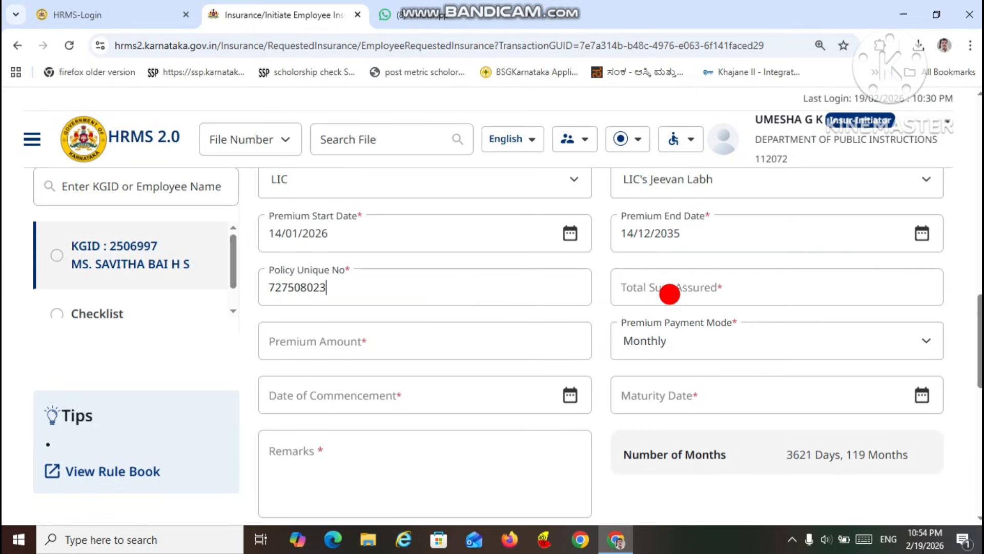
Step: Enter a total sum assured of 200000 and a premium amount of 1673 with the Monthly payment mode
left_click(669, 293)
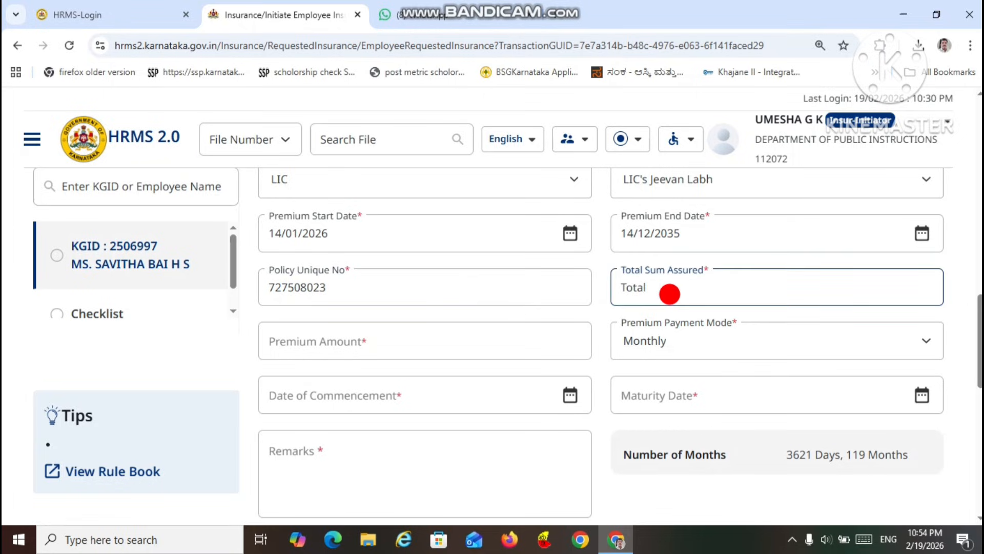
type("200000")
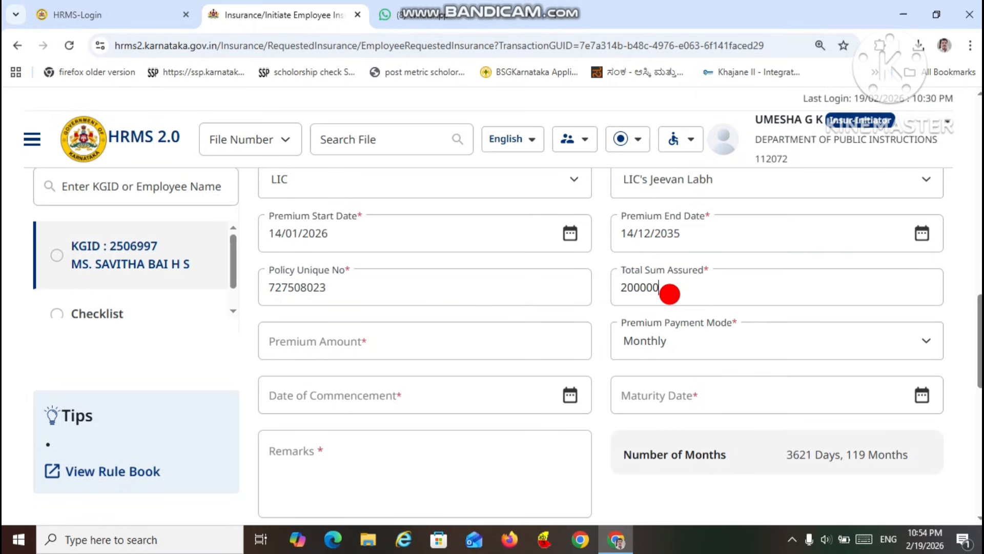
left_click(455, 351)
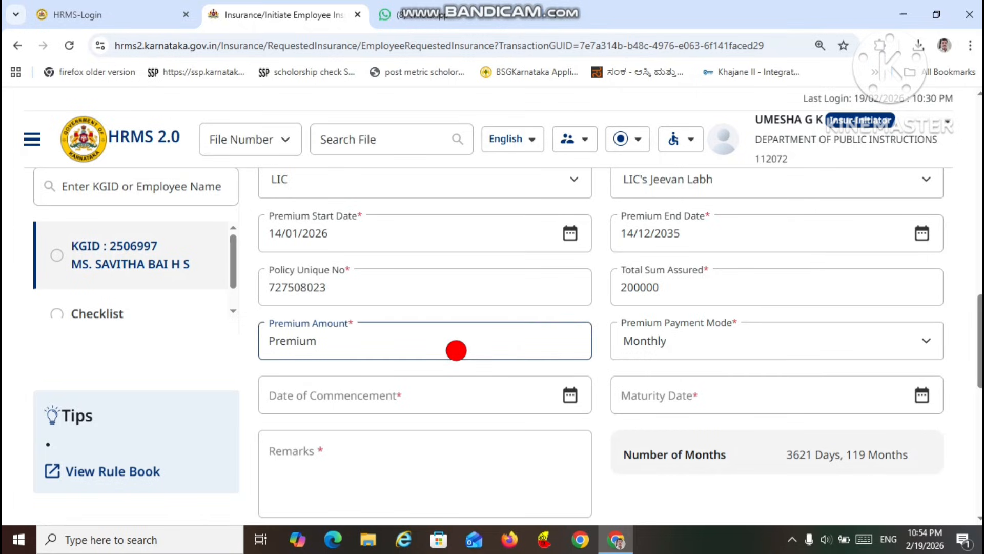
type("1")
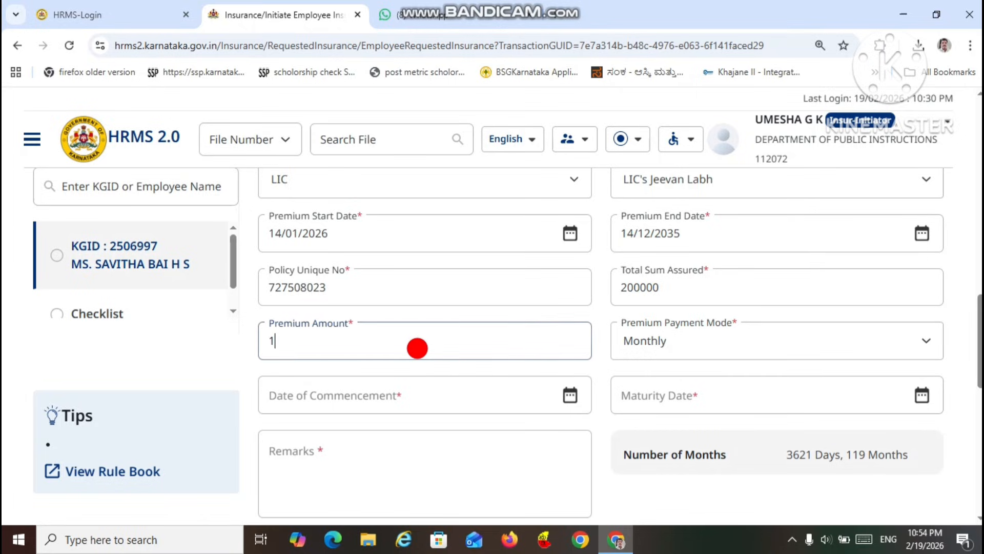
type("673")
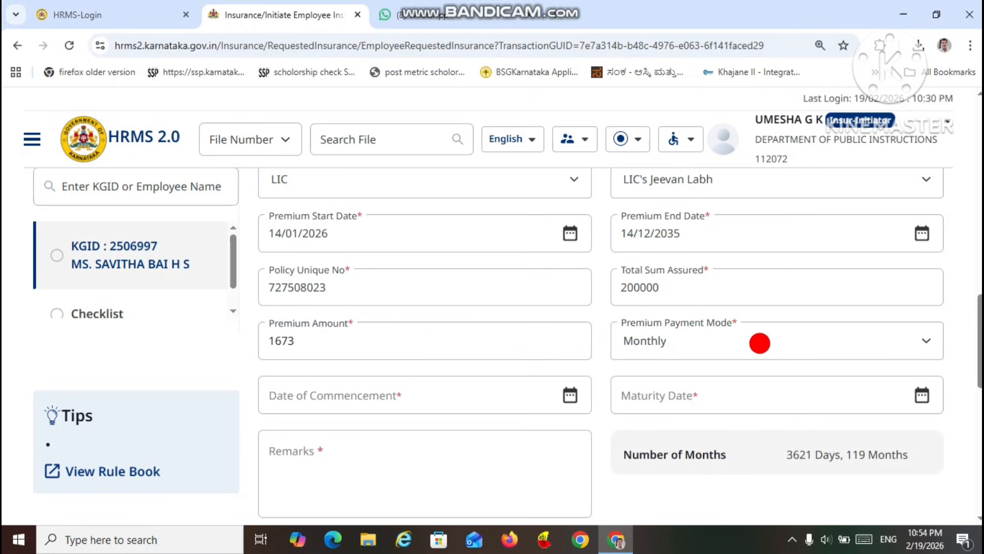
left_click(759, 342)
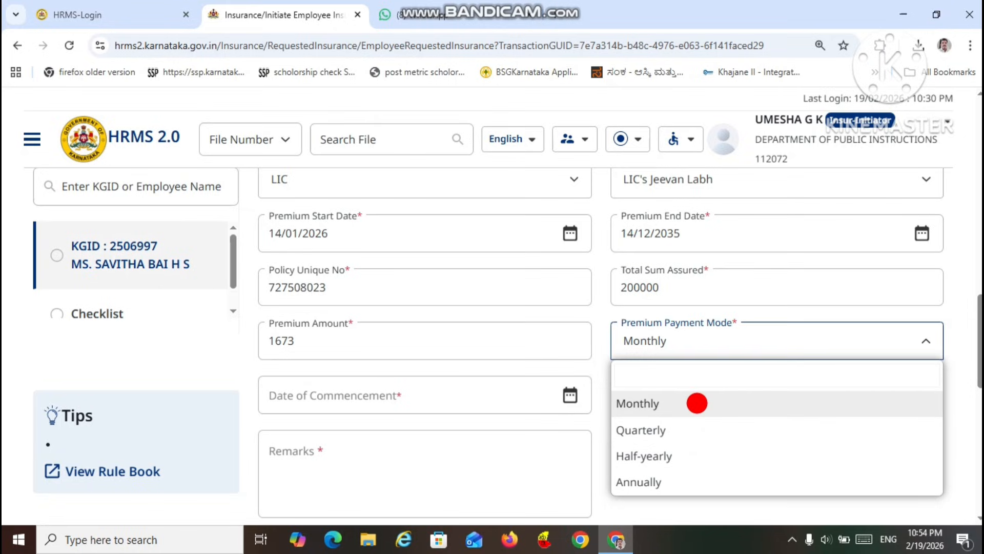
left_click(697, 403)
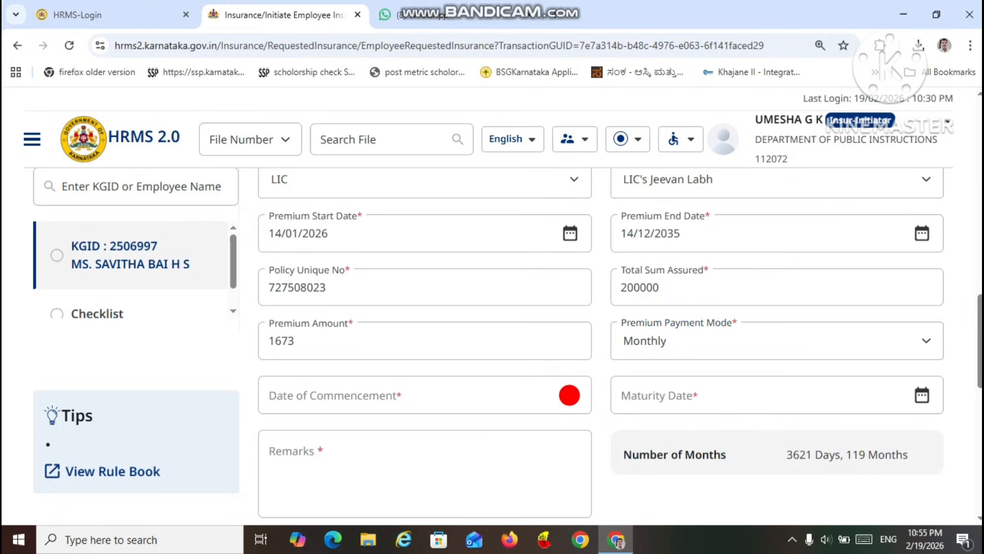
Step: Set the policy's date of commencement to 14/01/2026
left_click(569, 395)
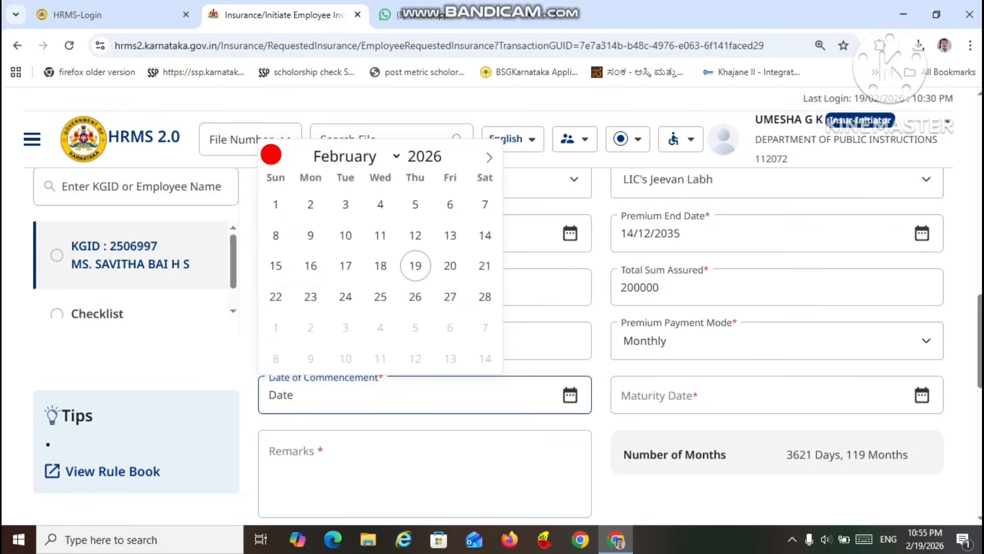
left_click(269, 155)
left_click(378, 254)
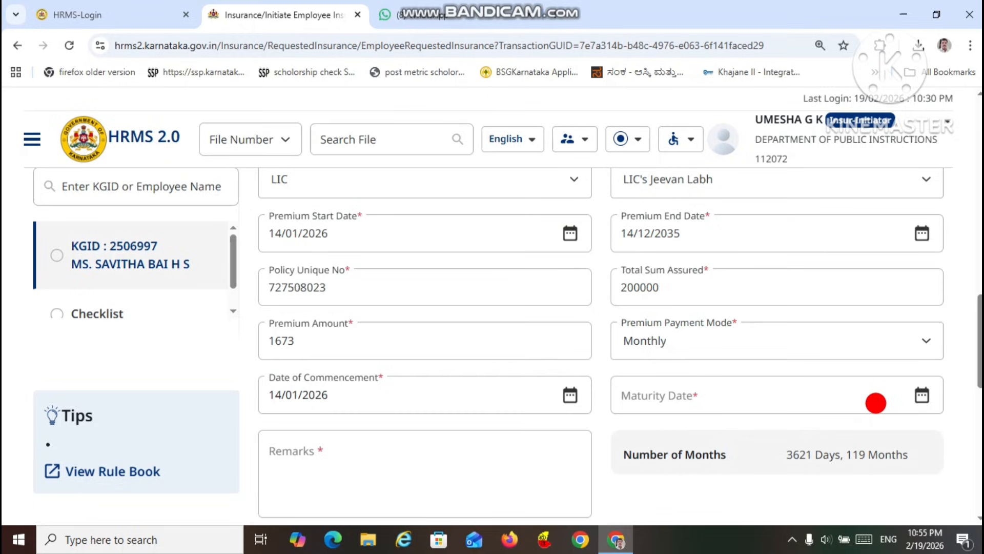
Step: Set the policy's maturity date to 14/01/2042 and enter LIC ADDITION as the remarks
scroll(467, 397, "down", 2)
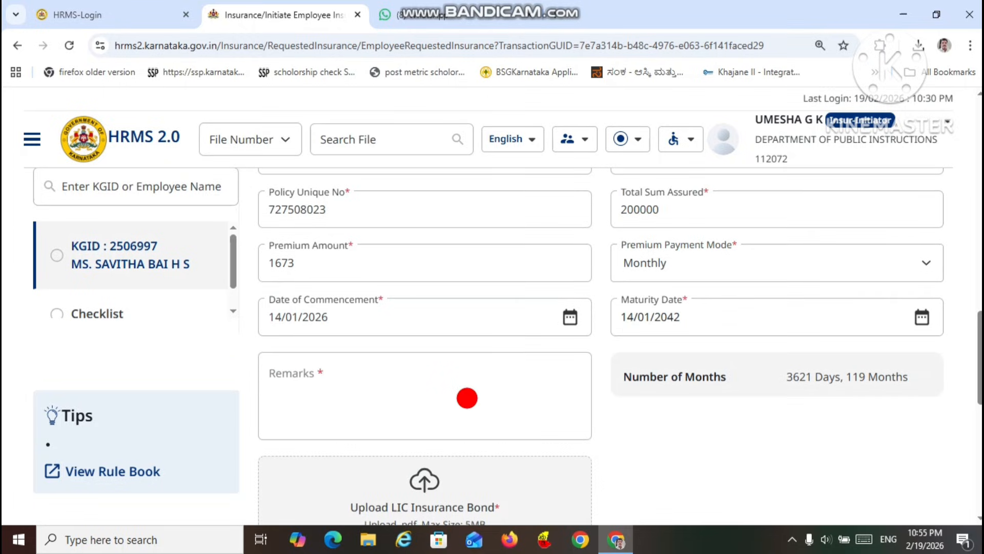
left_click(466, 398)
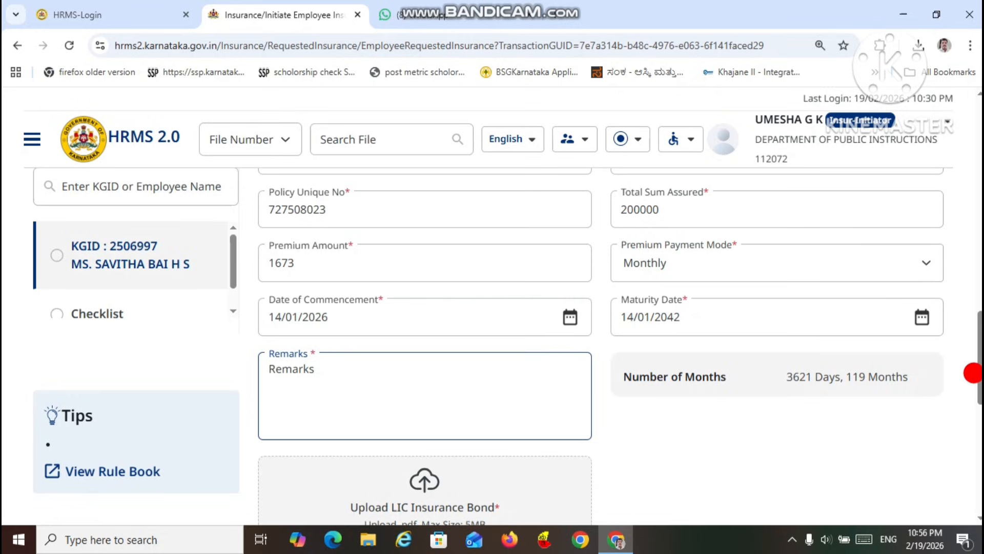
scroll(977, 379, "up", 1)
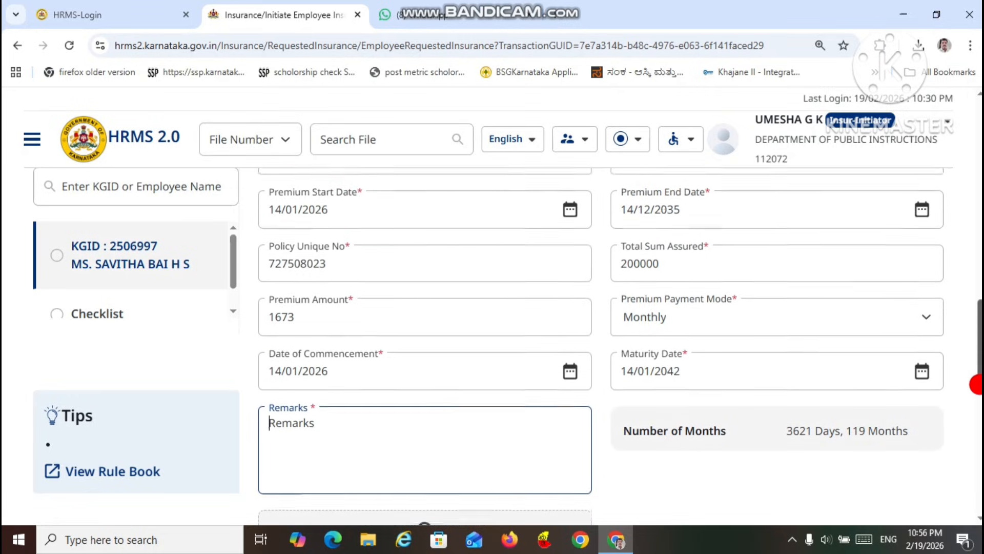
scroll(980, 384, "down", 2)
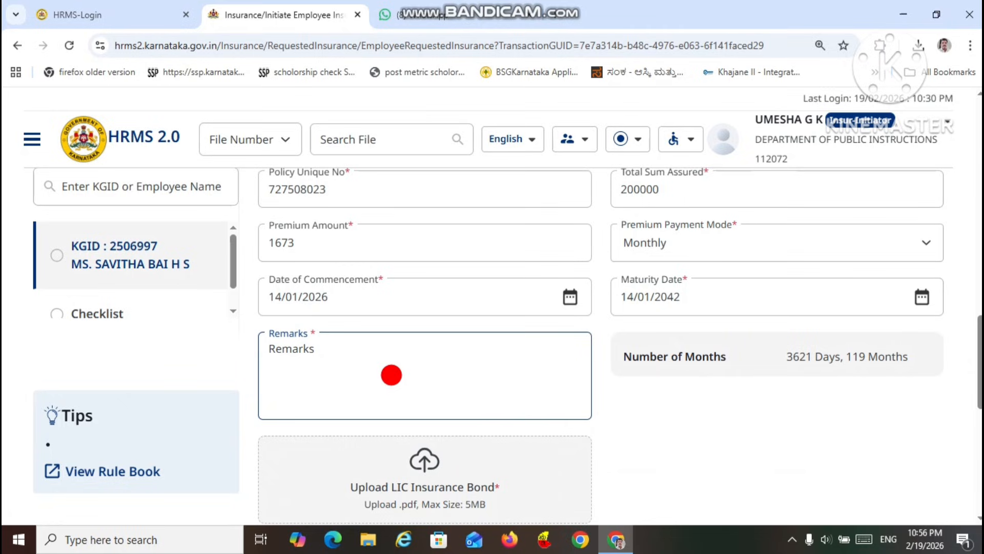
type("LI")
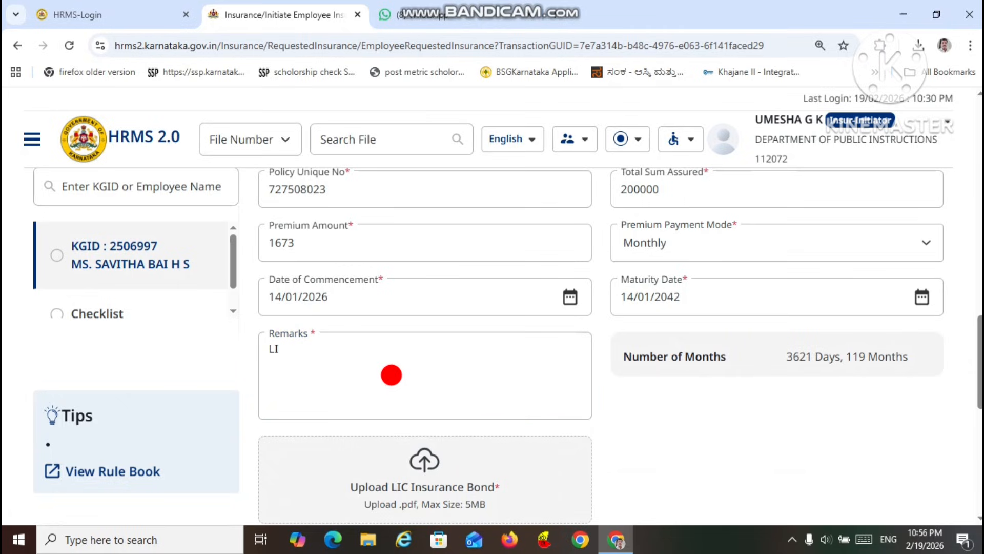
type("C ADDITION")
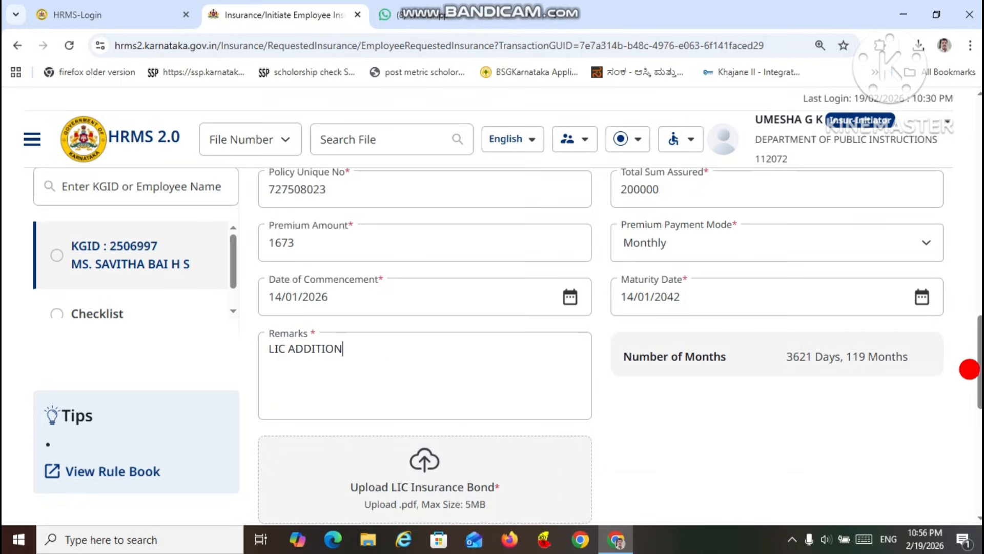
Step: Upload the PDF named after the employee from the Downloads folder as the LIC Insurance Bond
left_click_drag(968, 370, 969, 395)
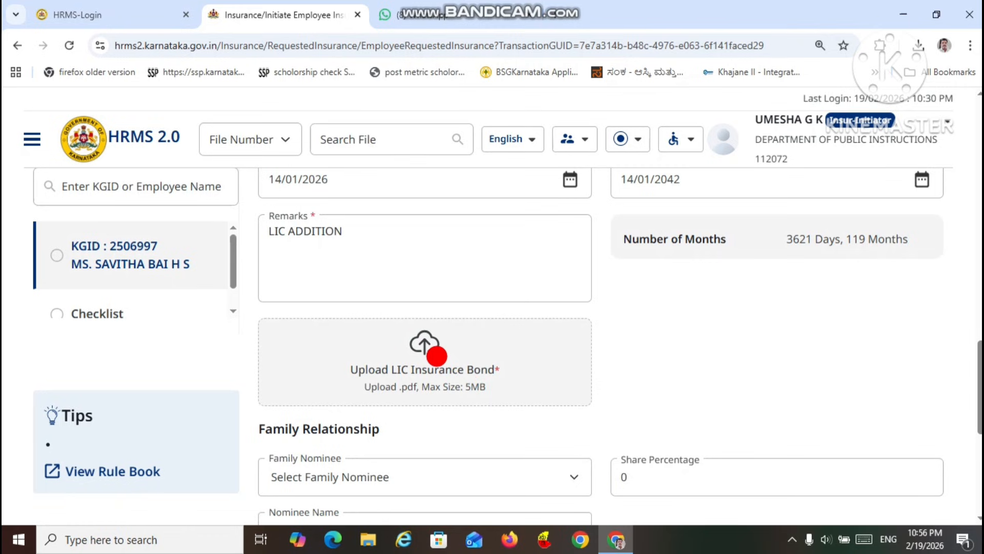
left_click(433, 353)
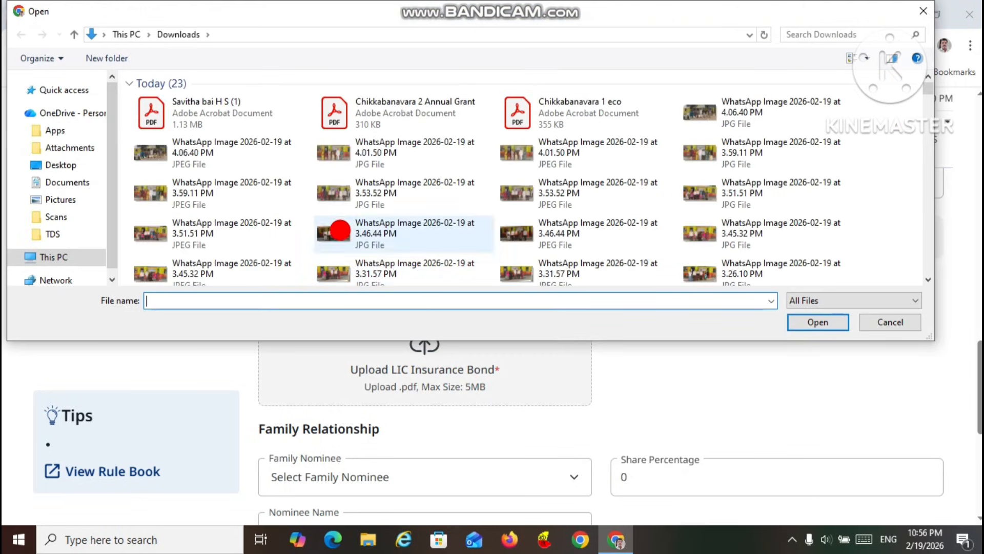
left_click(241, 103)
double_click(241, 103)
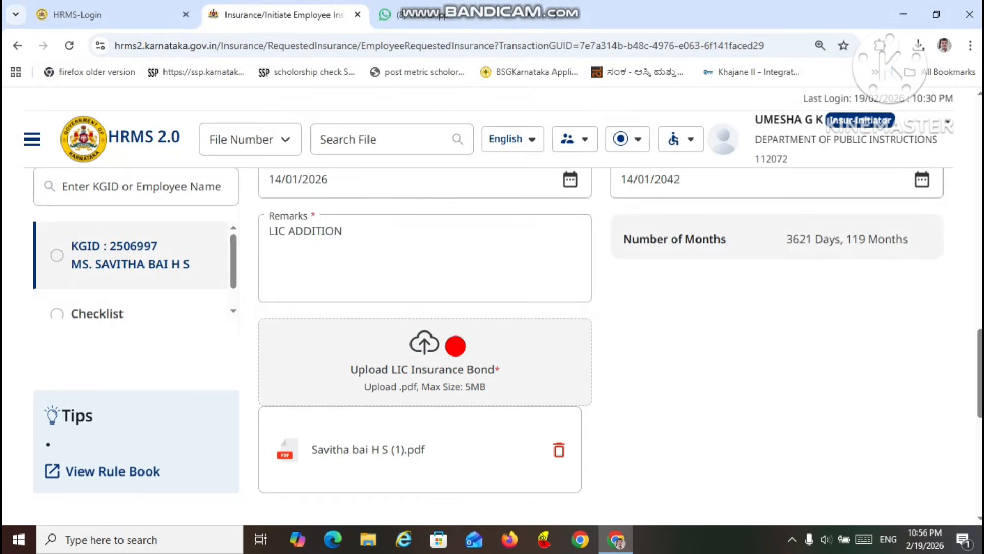
Step: Check which Family Nominee and Nominee Name options are available under Family Relationship
scroll(577, 425, "down", 5)
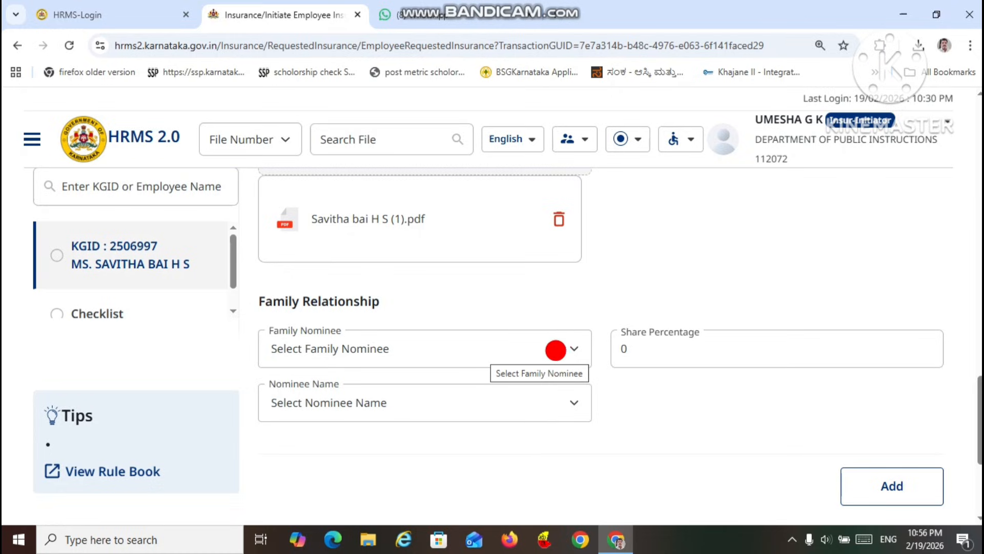
left_click(572, 356)
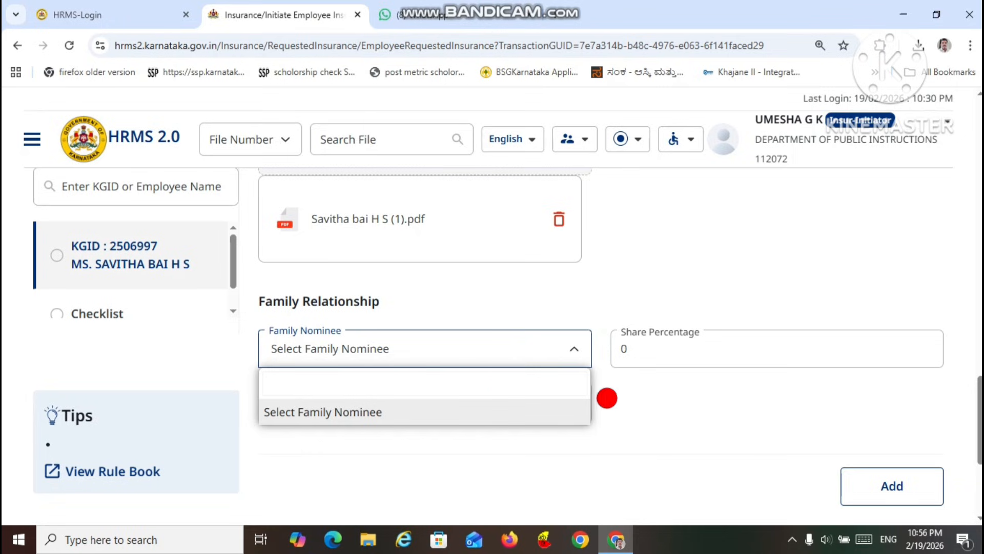
left_click(663, 359)
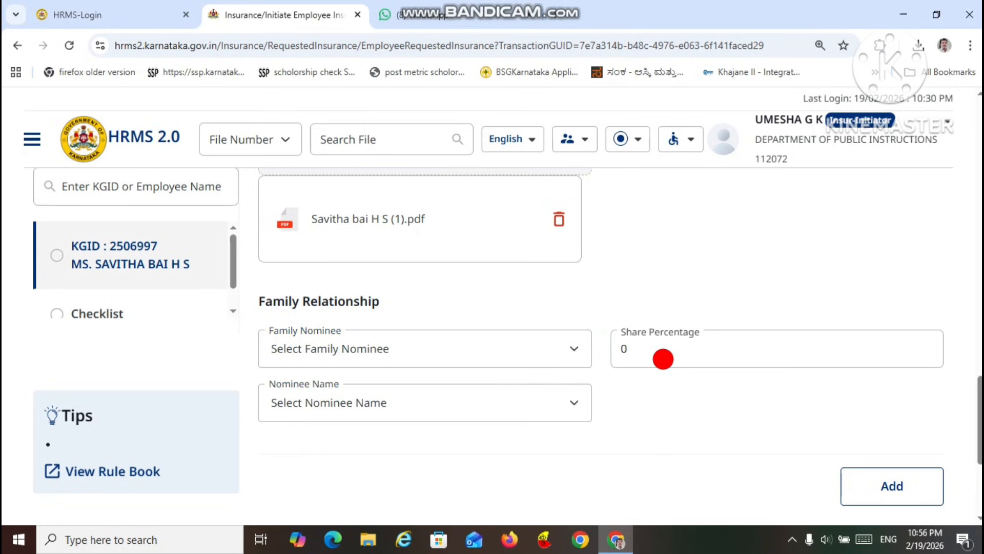
left_click(570, 405)
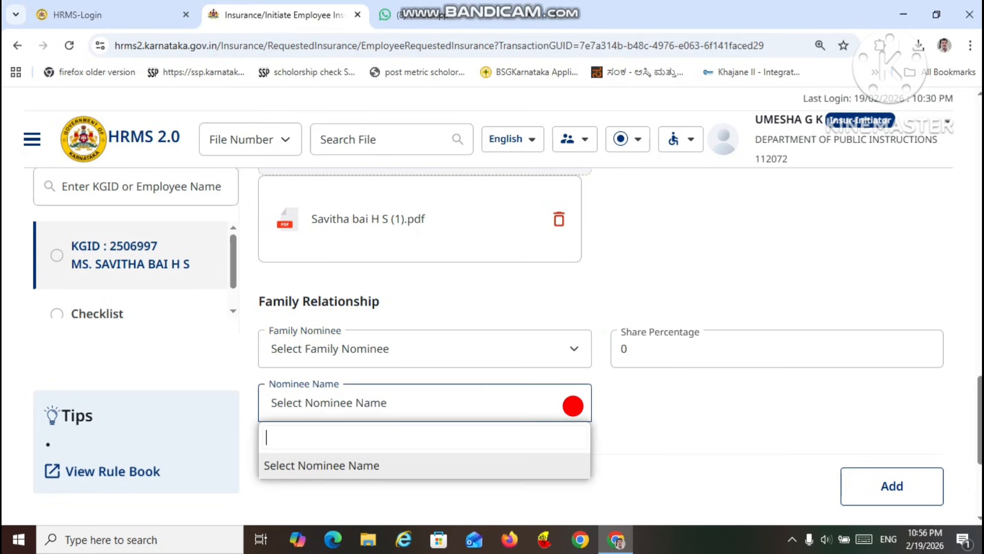
left_click(469, 435)
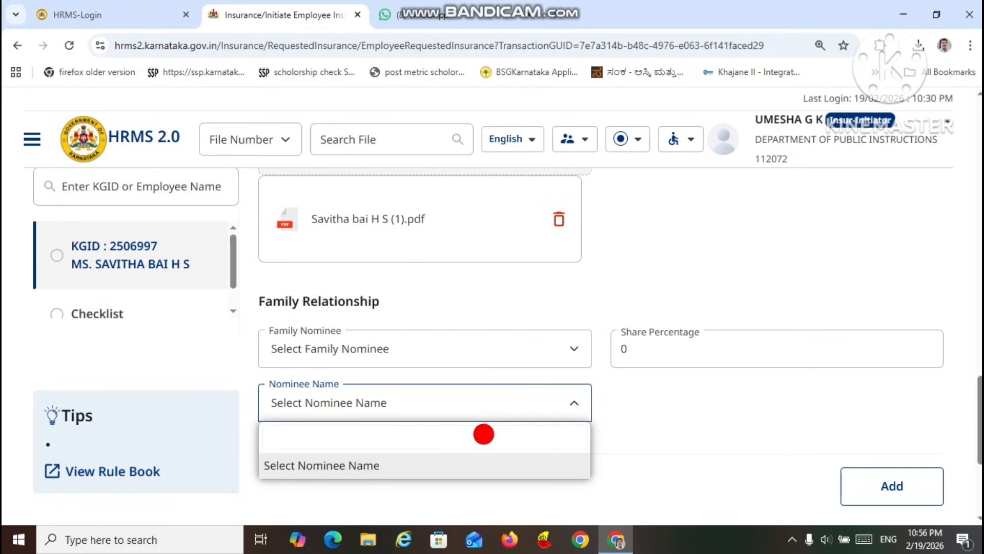
left_click(647, 438)
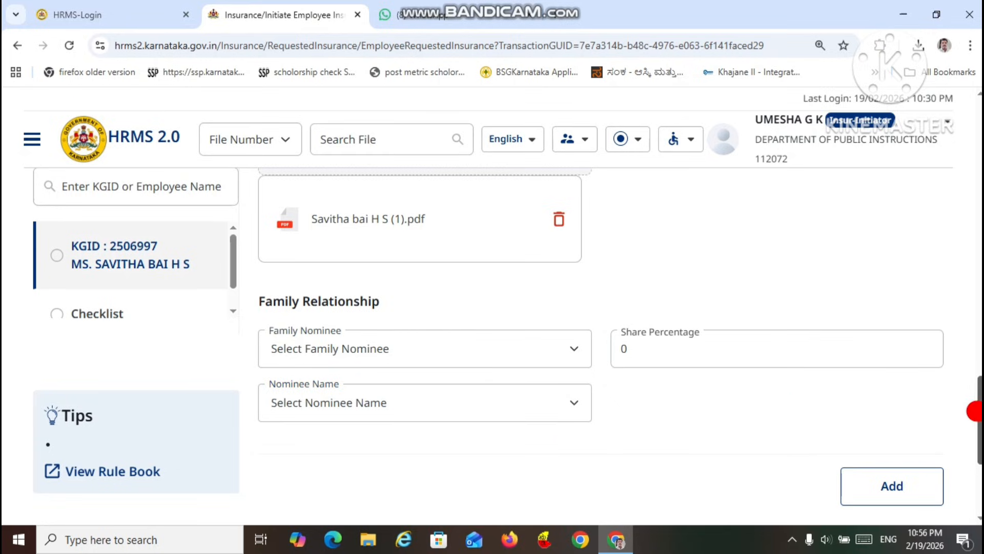
Step: Save the employee's LIC details without adding a nominee and proceed to the checklist
left_click_drag(976, 410, 973, 443)
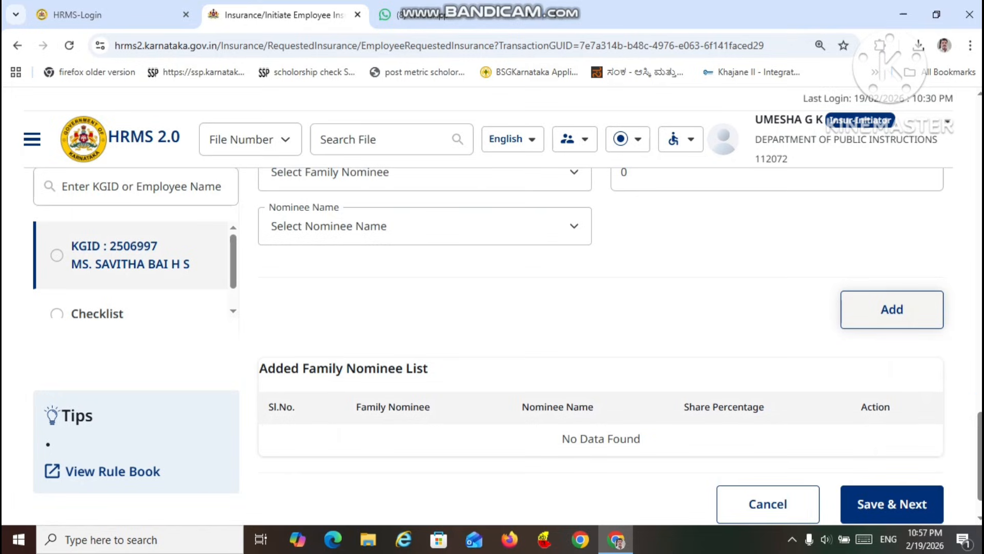
mouse_move(974, 458)
left_mouse_down()
mouse_move(962, 360)
mouse_move(964, 473)
left_mouse_up()
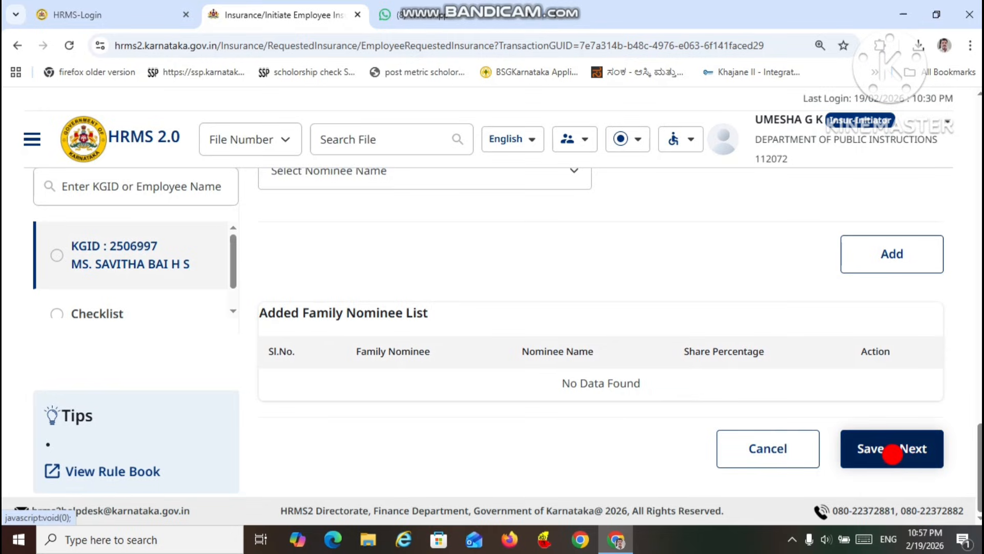
left_click(893, 456)
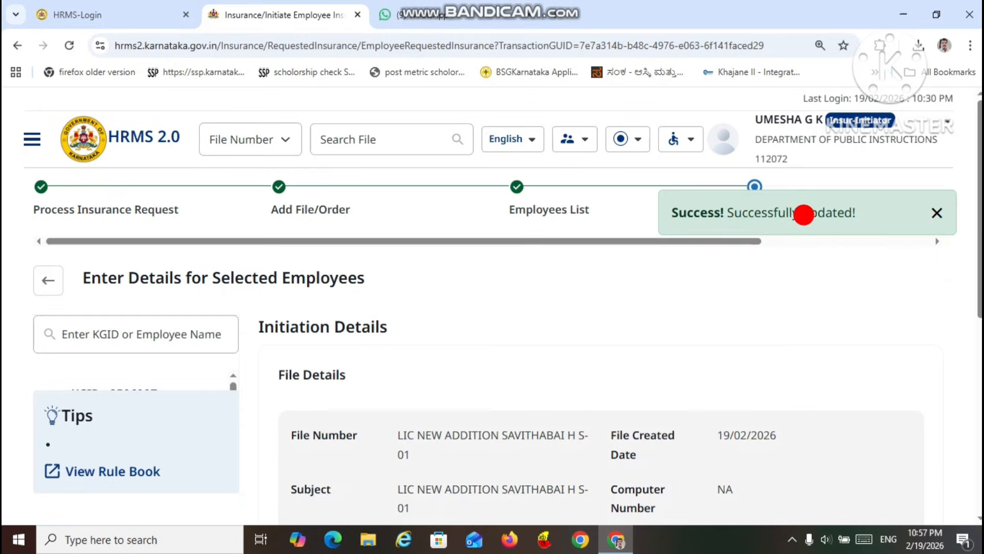
Step: Submit the employee's insurance request from the checklist and confirm the submission
left_click_drag(978, 256, 979, 456)
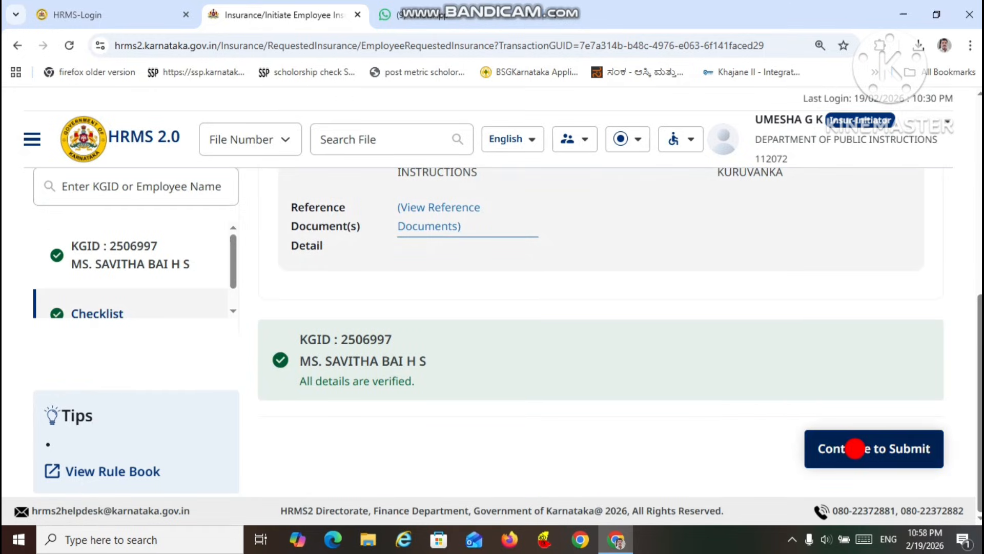
left_click(854, 448)
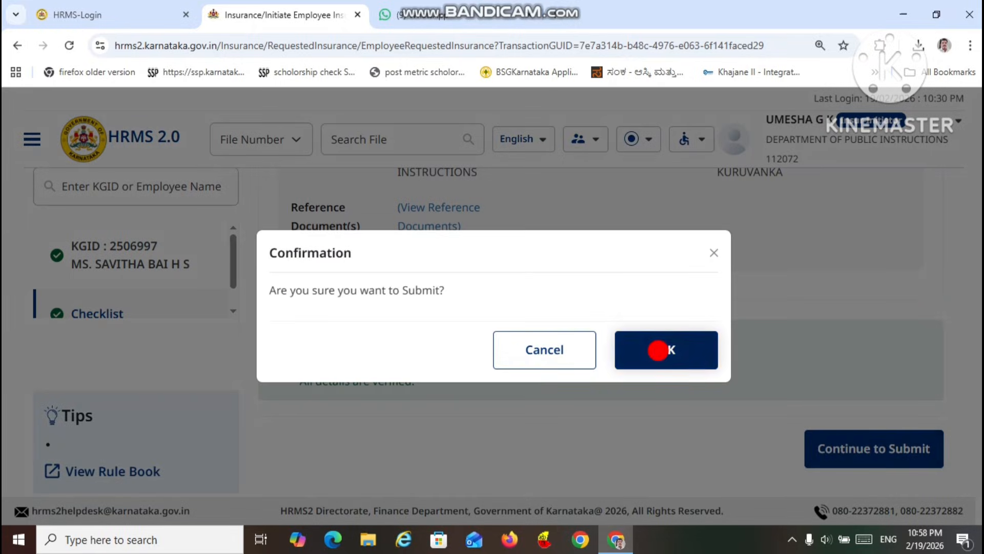
left_click(658, 350)
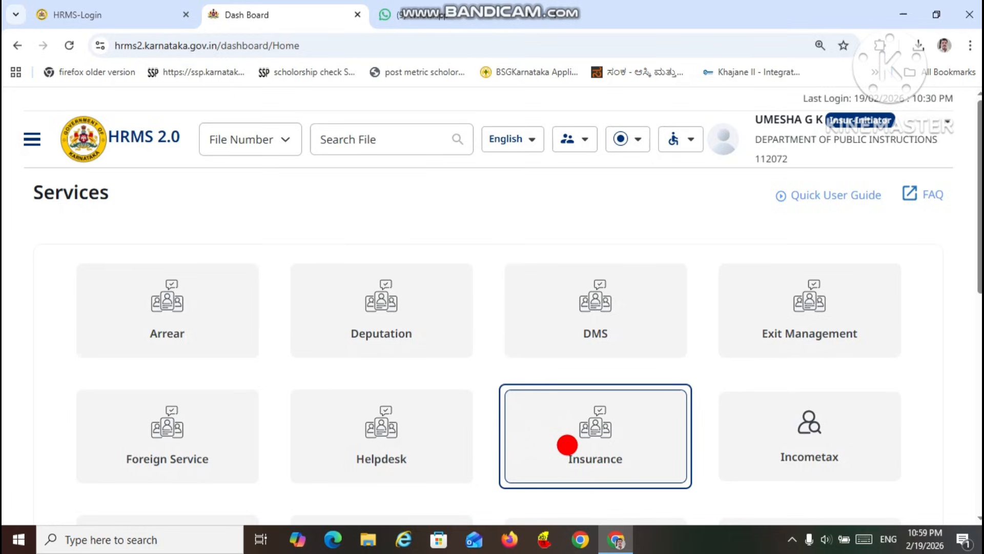
Step: Enter the Insurance module with the Insur-Verifier role
left_click(566, 442)
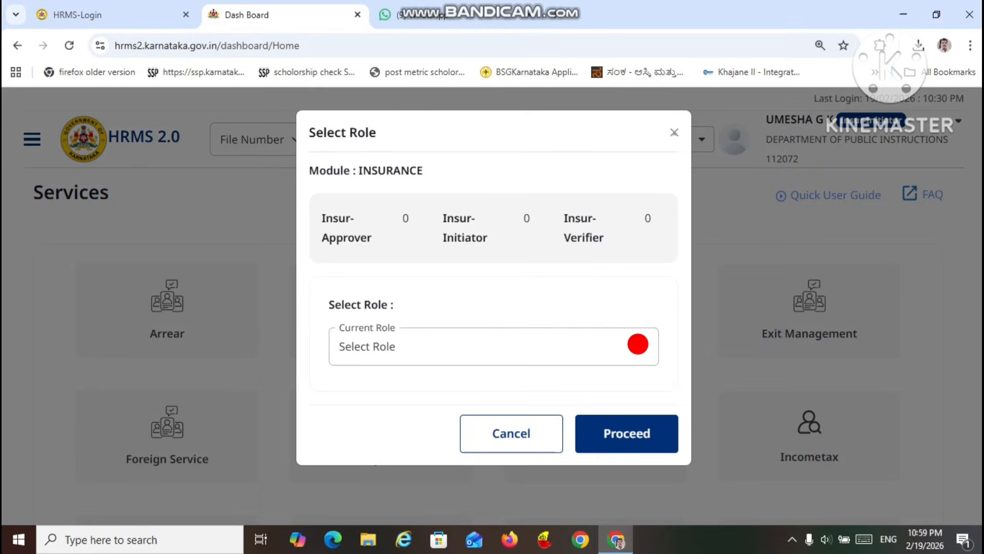
left_click(638, 345)
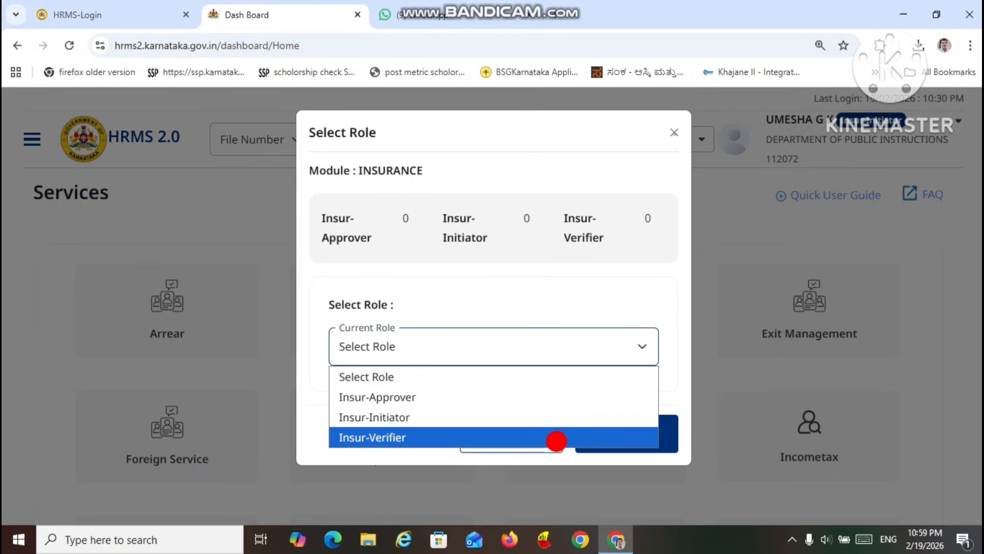
left_click(556, 441)
left_click(629, 434)
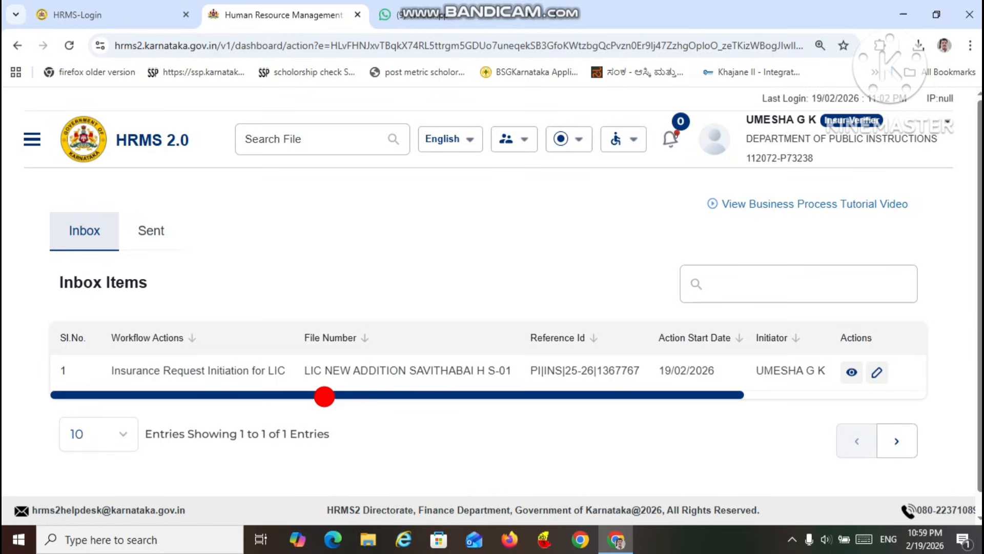
Step: Review the inbox entry for Insurance Request Initiation for LIC across its columns and open it for editing
left_click_drag(363, 393, 538, 412)
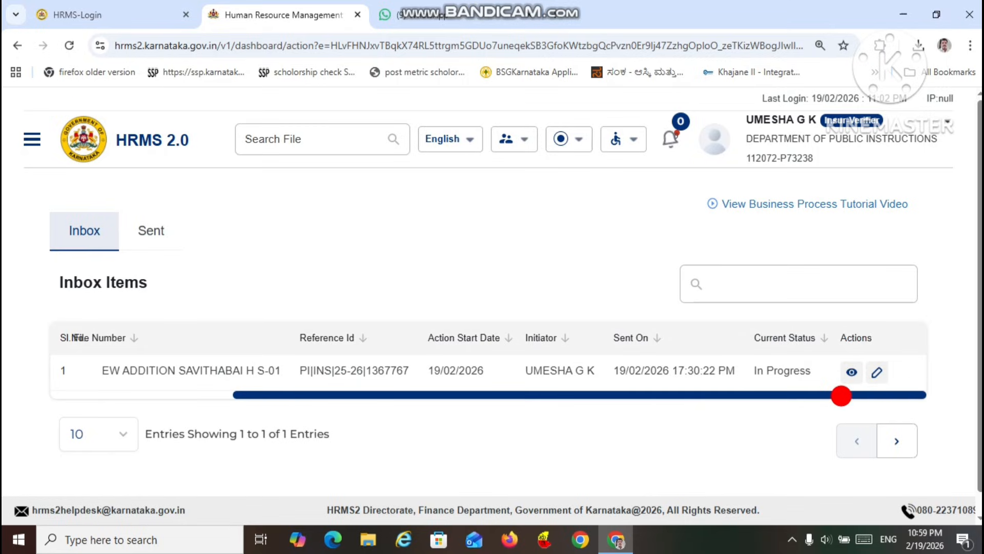
left_click_drag(836, 395, 435, 458)
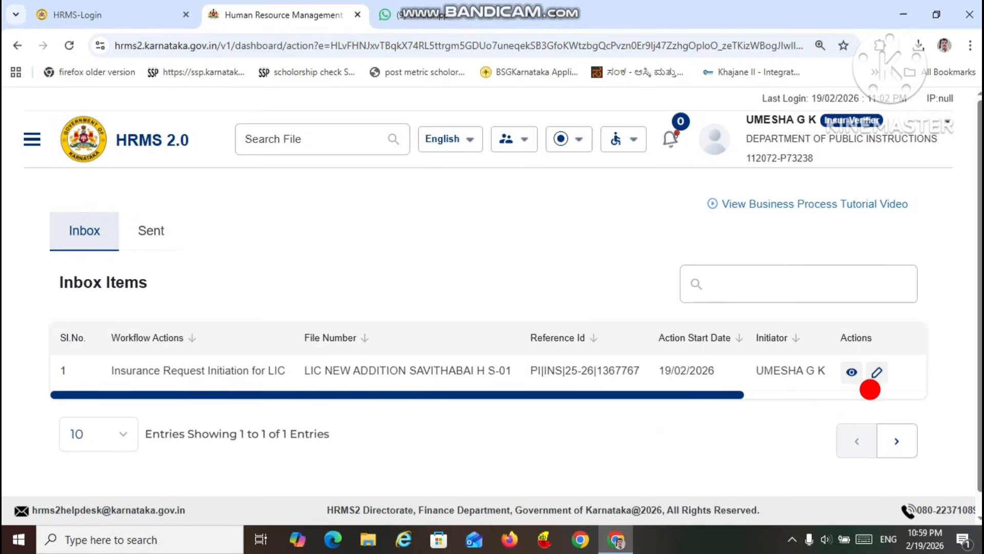
left_click_drag(729, 391, 885, 379)
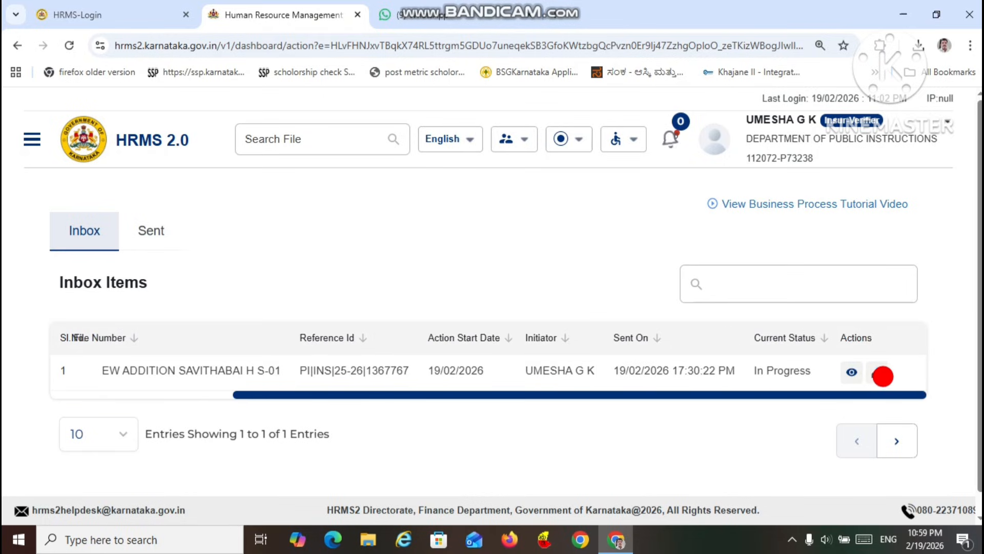
left_click(878, 375)
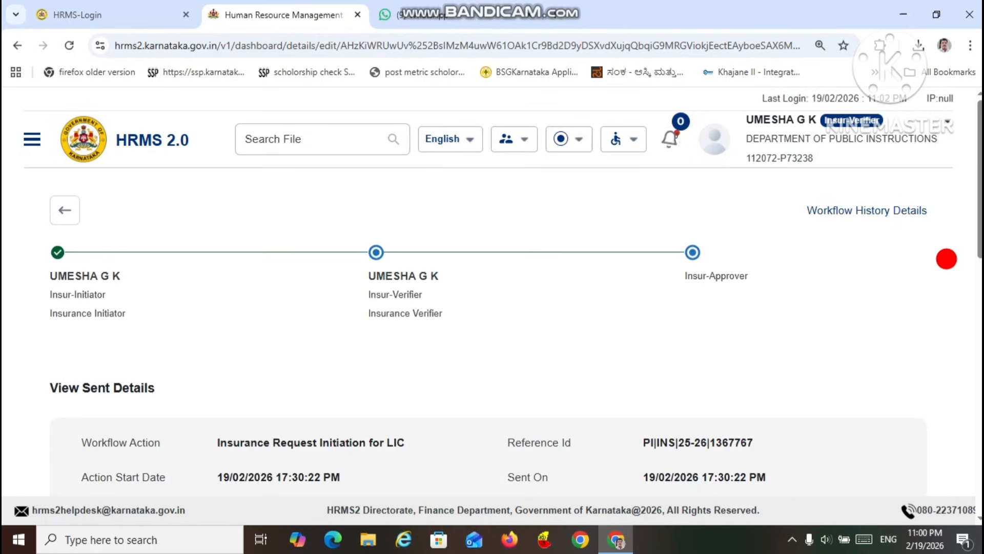
Step: Set the request's action to Accept and paste the LIC NEW ADDITION text with the employee's name as remarks
left_click_drag(979, 228, 978, 350)
left_click(471, 392)
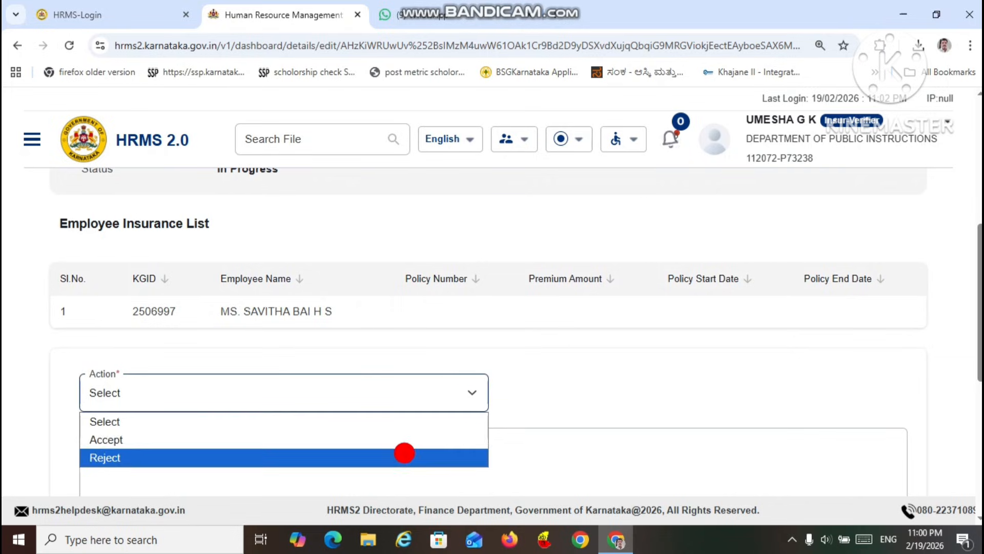
left_click(409, 439)
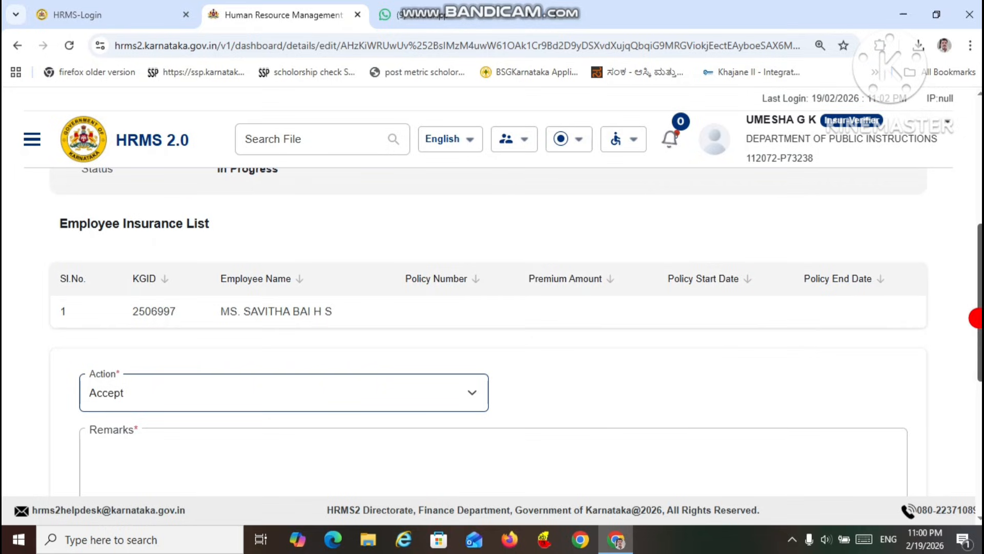
scroll(971, 360, "down", 2)
left_click(629, 329)
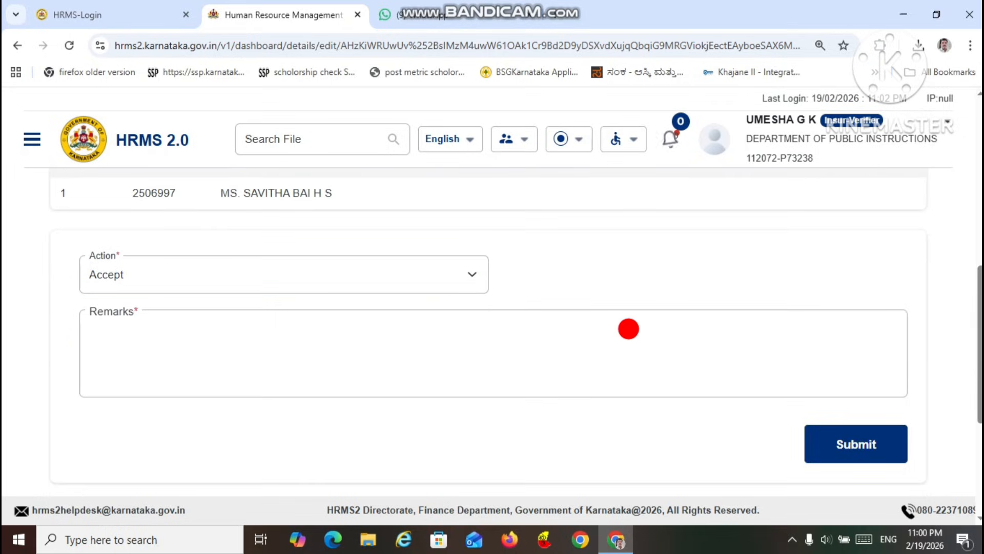
type("LIC NEW ADDITION SAVITHABAI H S01")
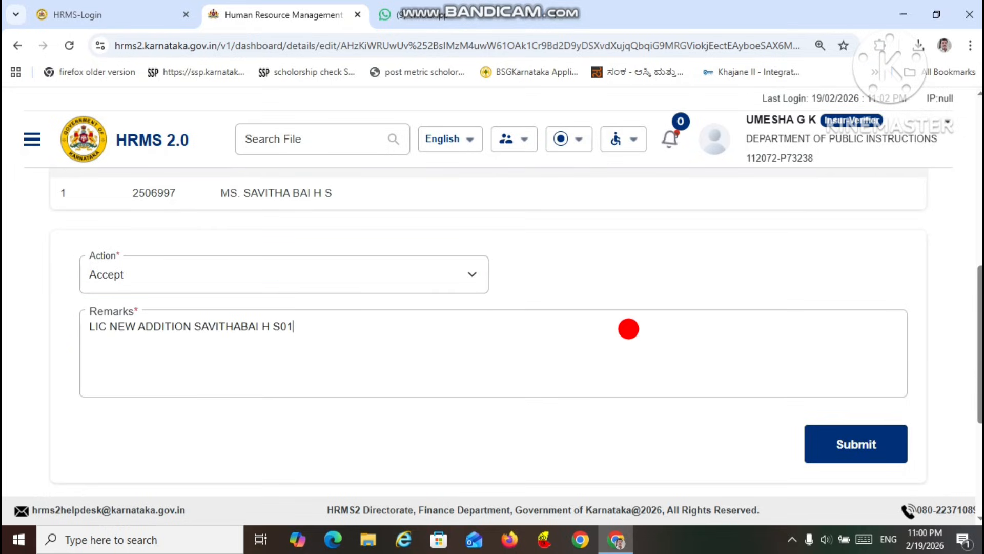
Step: Trim the initials and 01 from the end of the remarks, submit the verification and confirm accepting the transaction
left_click(826, 433)
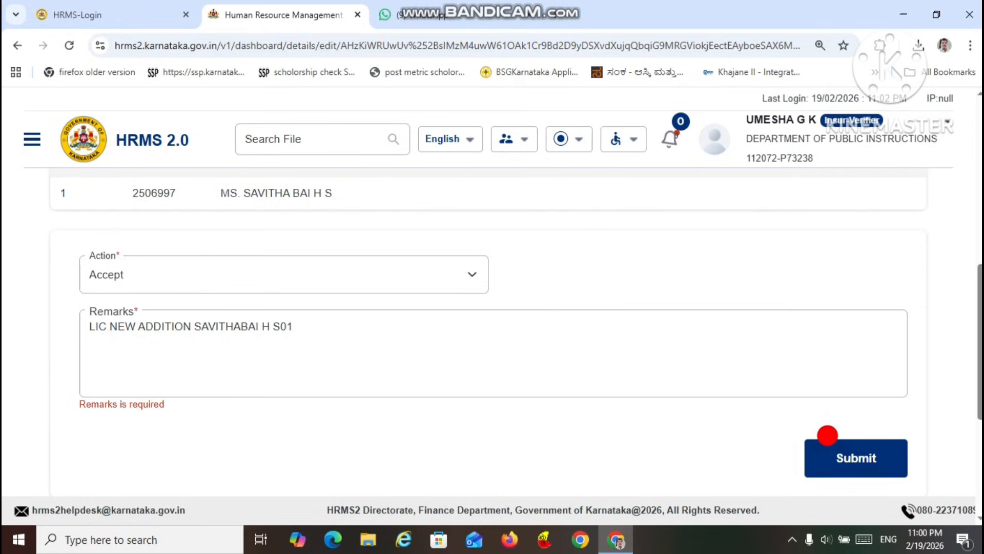
left_click(827, 437)
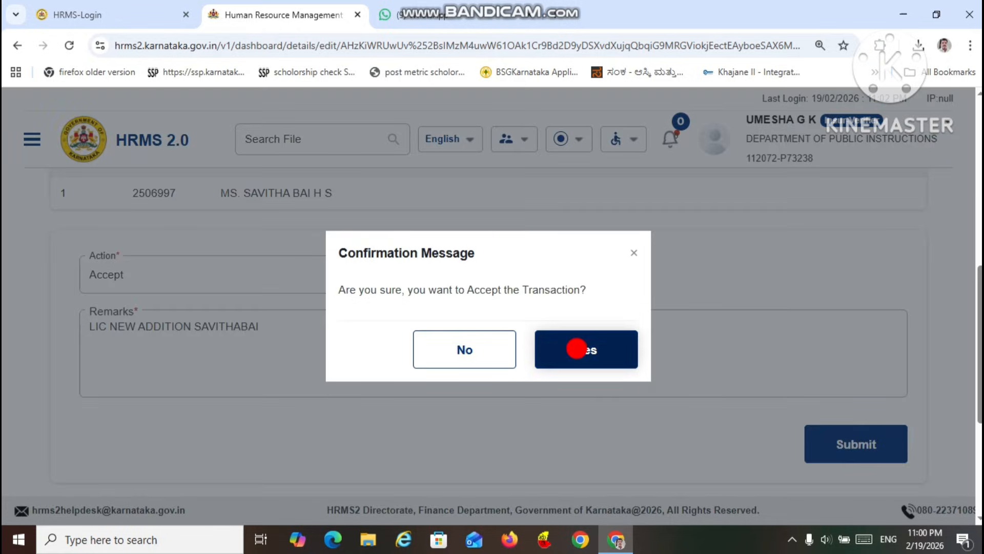
left_click(578, 348)
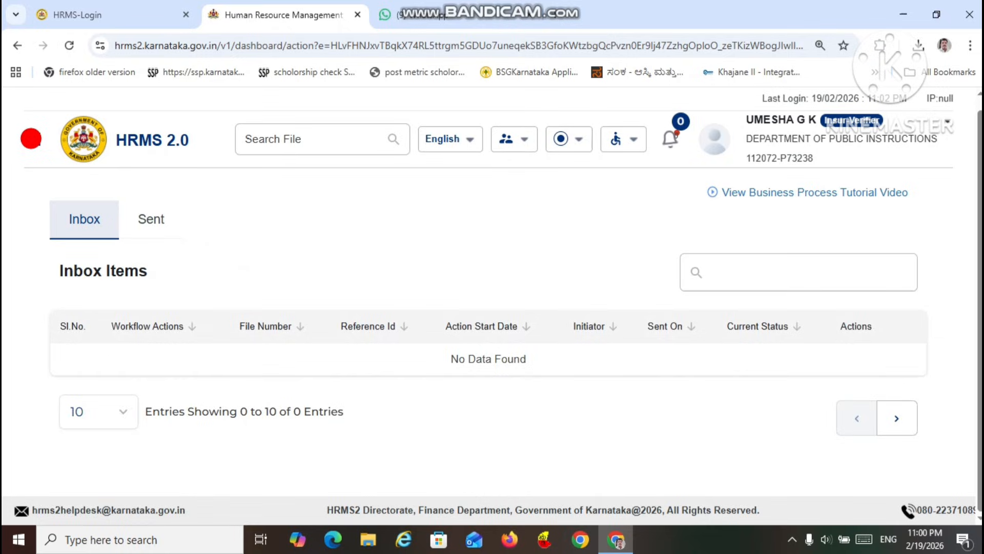
Step: Return to the services dashboard and enter the Insurance module with the Insur-Approver role
left_click(31, 138)
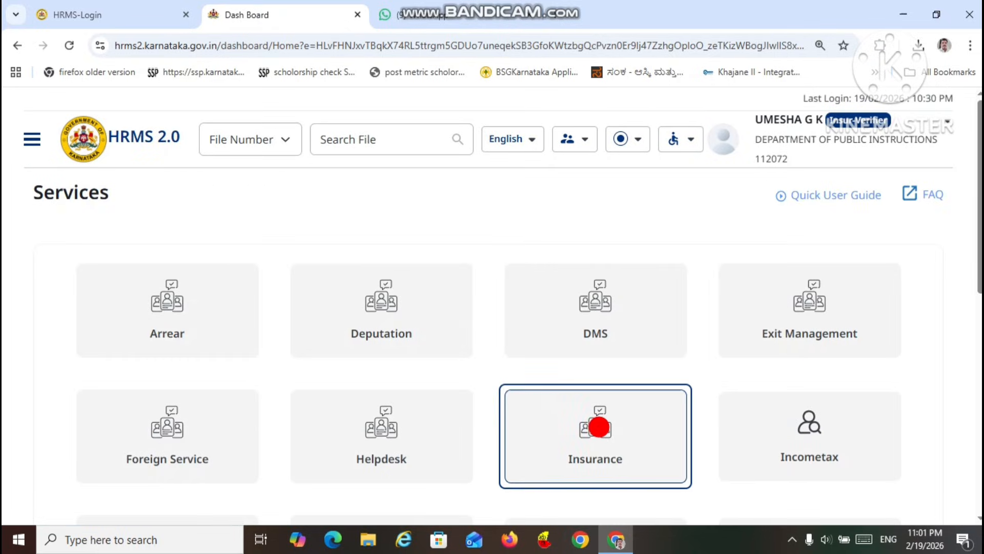
left_click(599, 426)
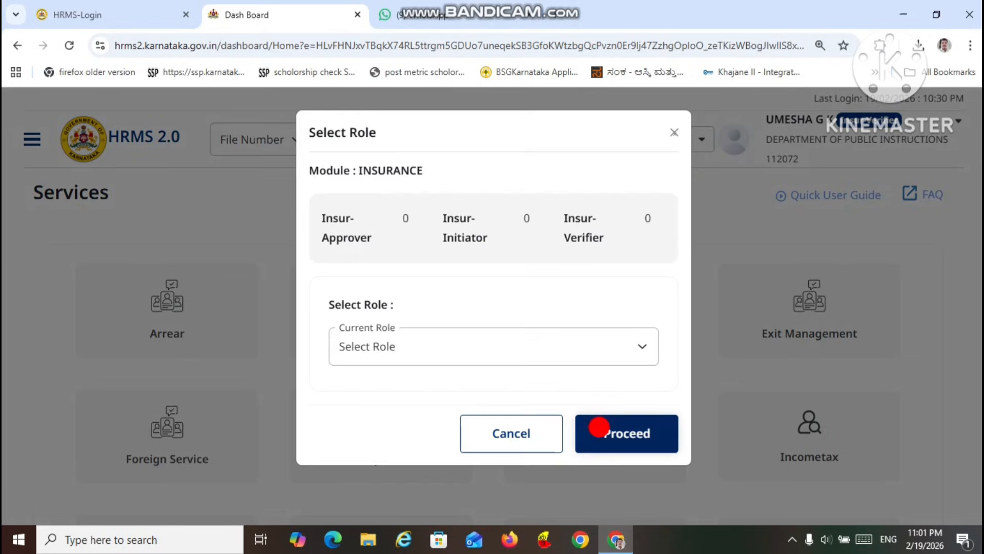
left_click(637, 350)
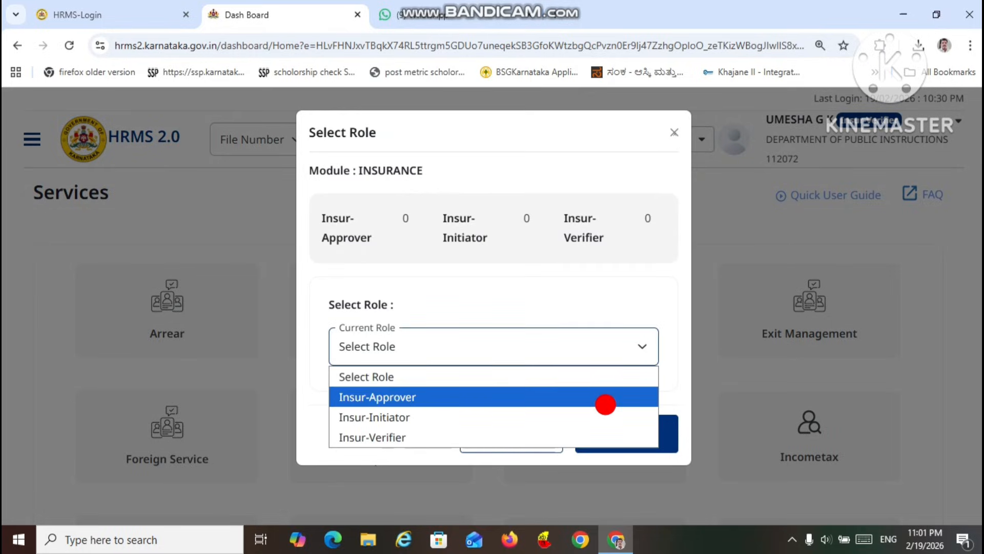
left_click(605, 404)
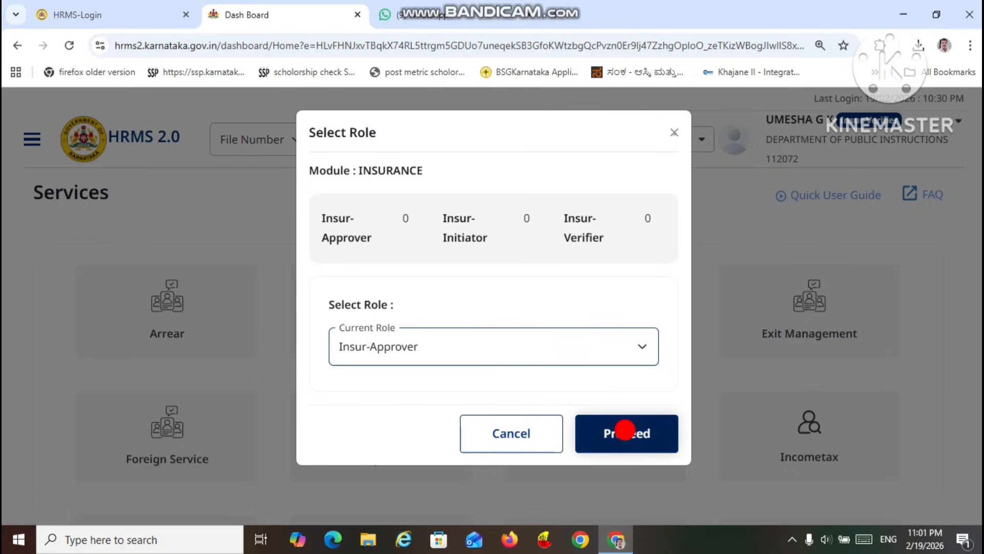
left_click(625, 430)
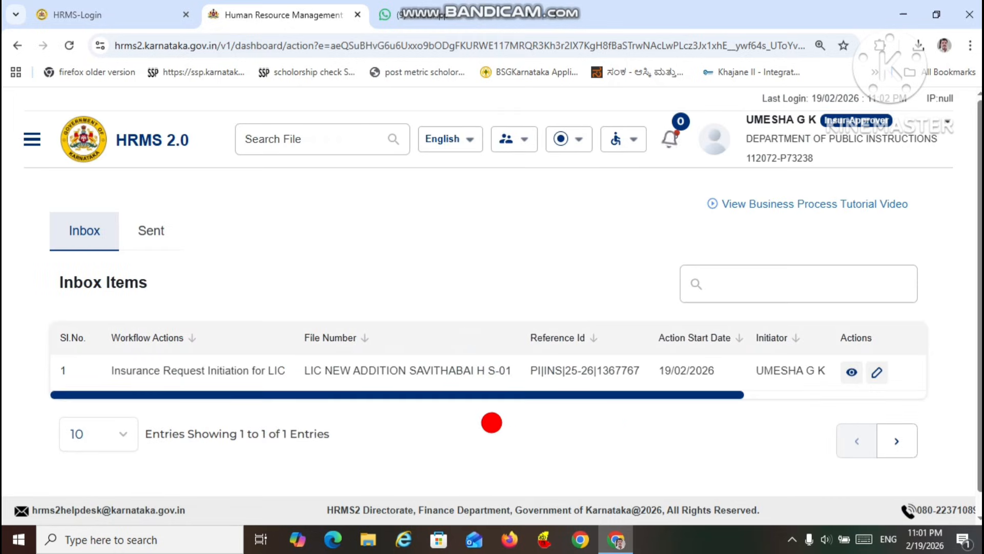
Step: Open the Insurance Request Initiation for LIC inbox entry for editing and set its action to Accept
left_click_drag(489, 394, 749, 395)
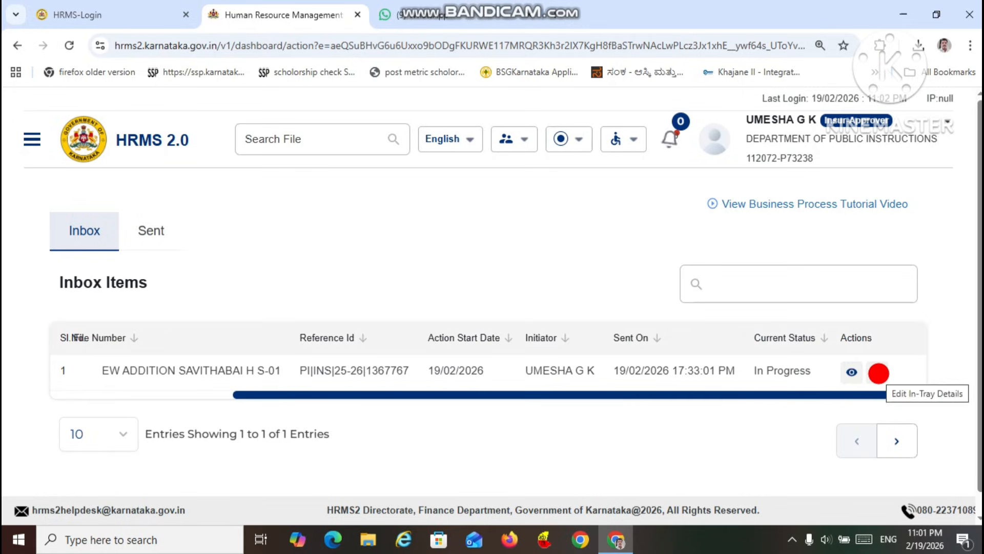
left_click(879, 373)
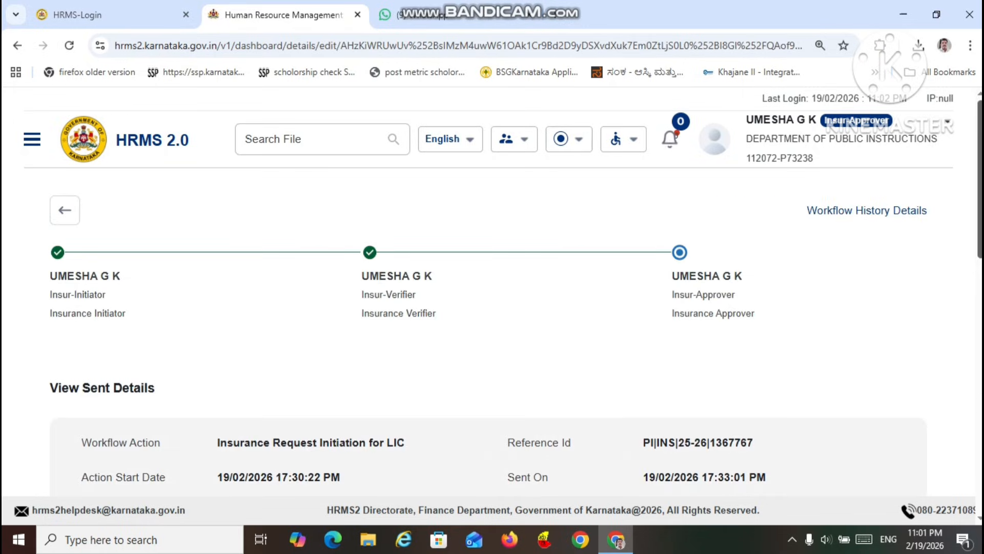
left_click_drag(977, 253, 976, 369)
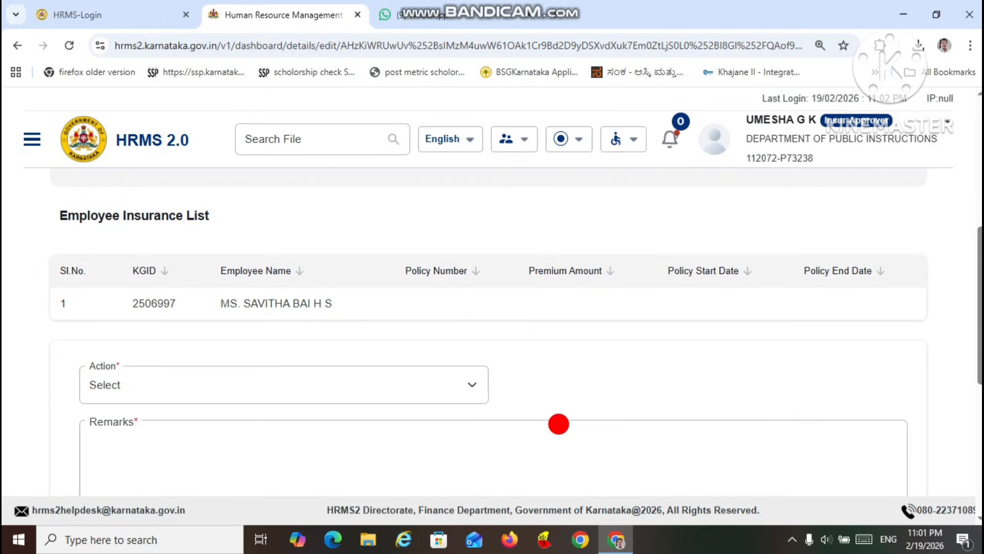
left_click(469, 383)
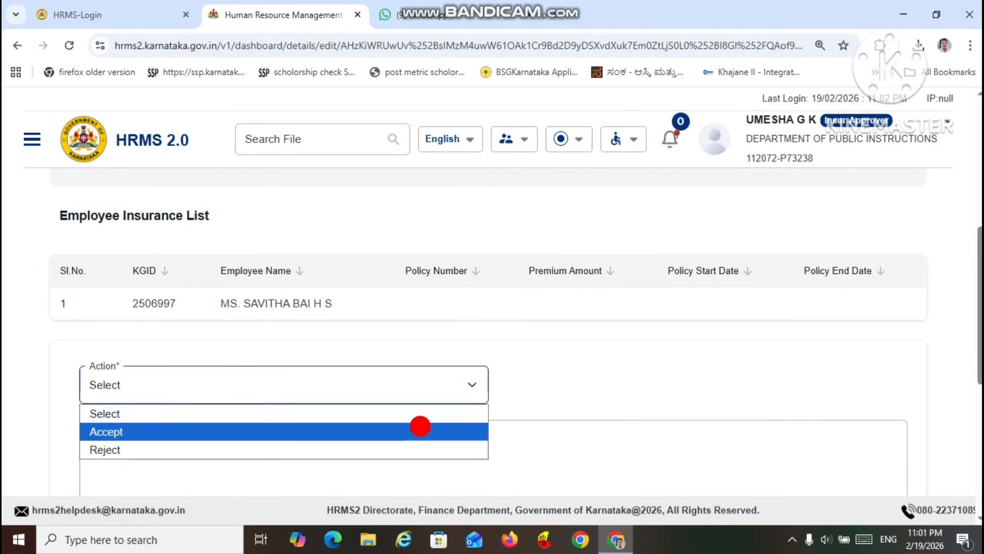
left_click(420, 431)
Step: Enter LIC NEW ADDITION with the employee's name, without initials, as remarks, then submit the approval and confirm accepting the transaction
left_click(437, 429)
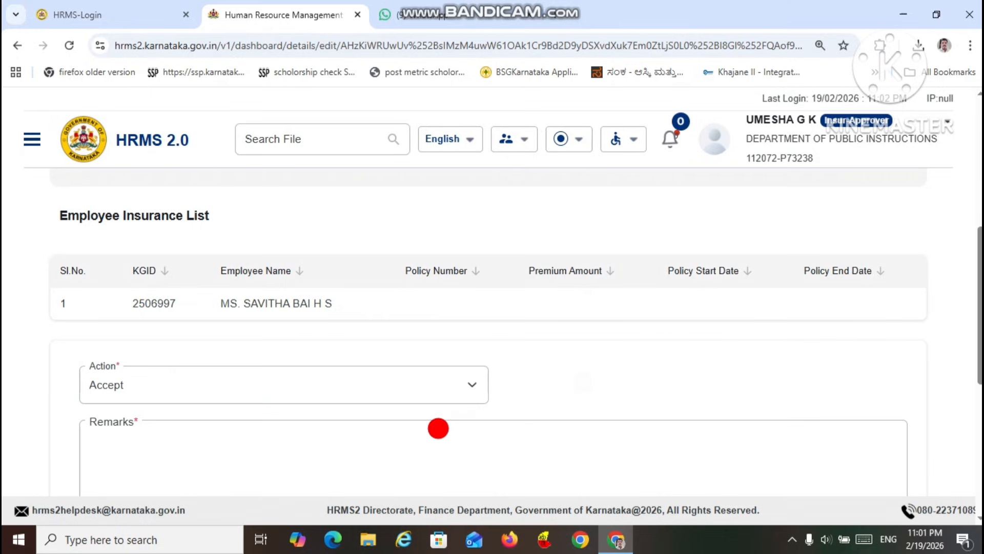
type("LIC NEW ADDITION SAVITHABAI H S01")
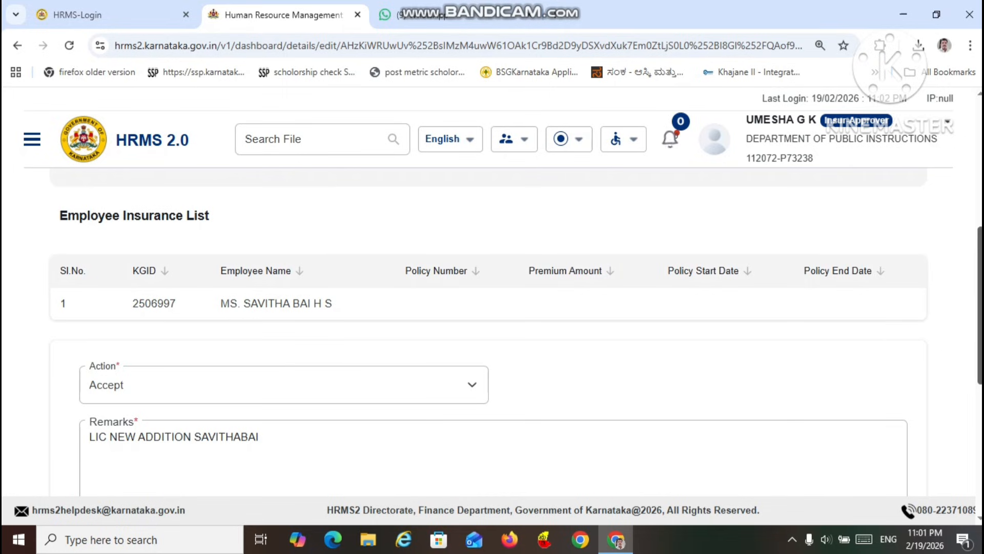
left_click_drag(973, 341, 976, 441)
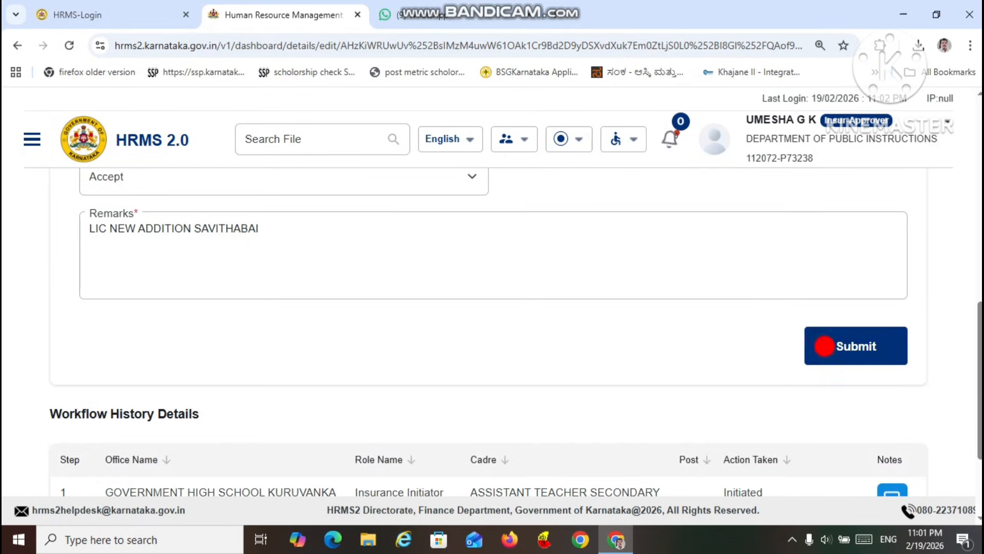
left_click(858, 346)
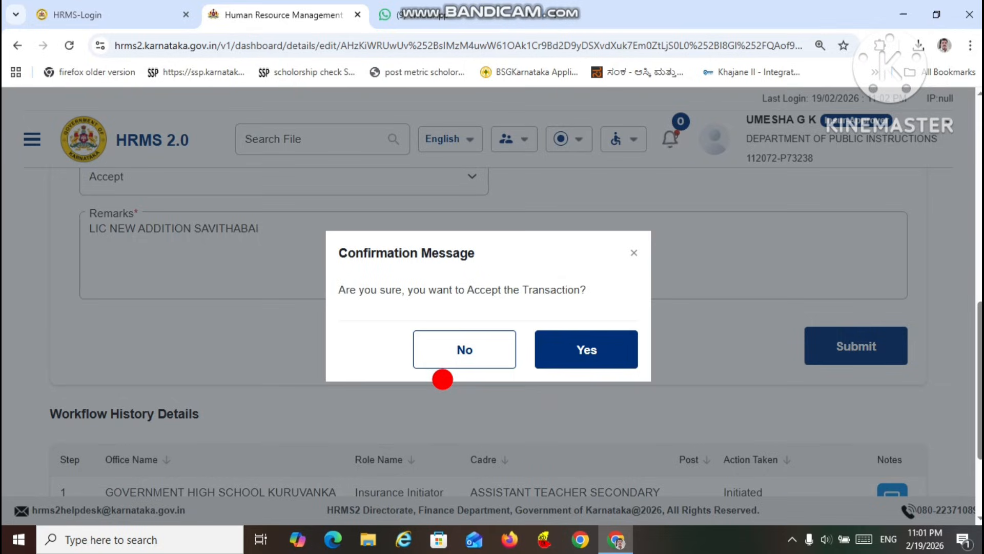
left_click(575, 350)
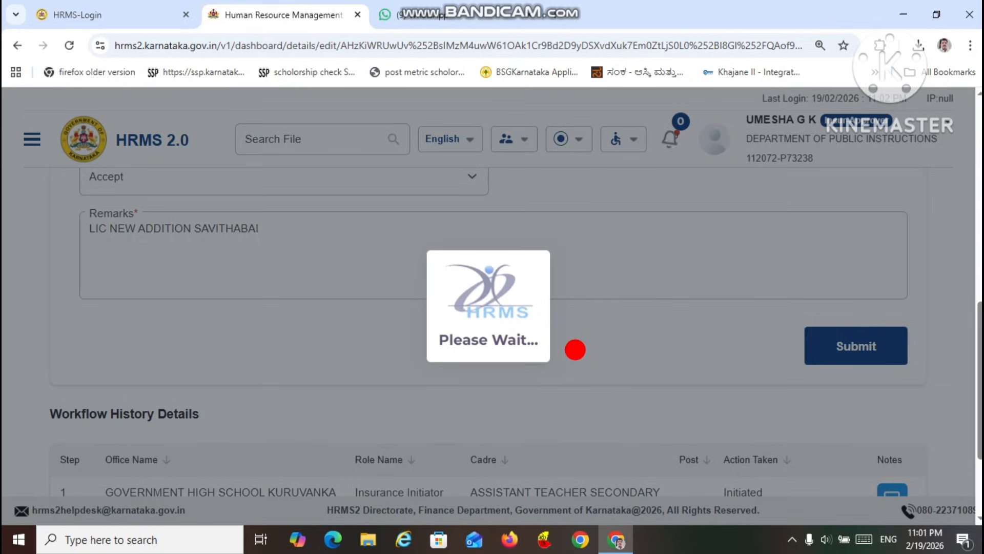